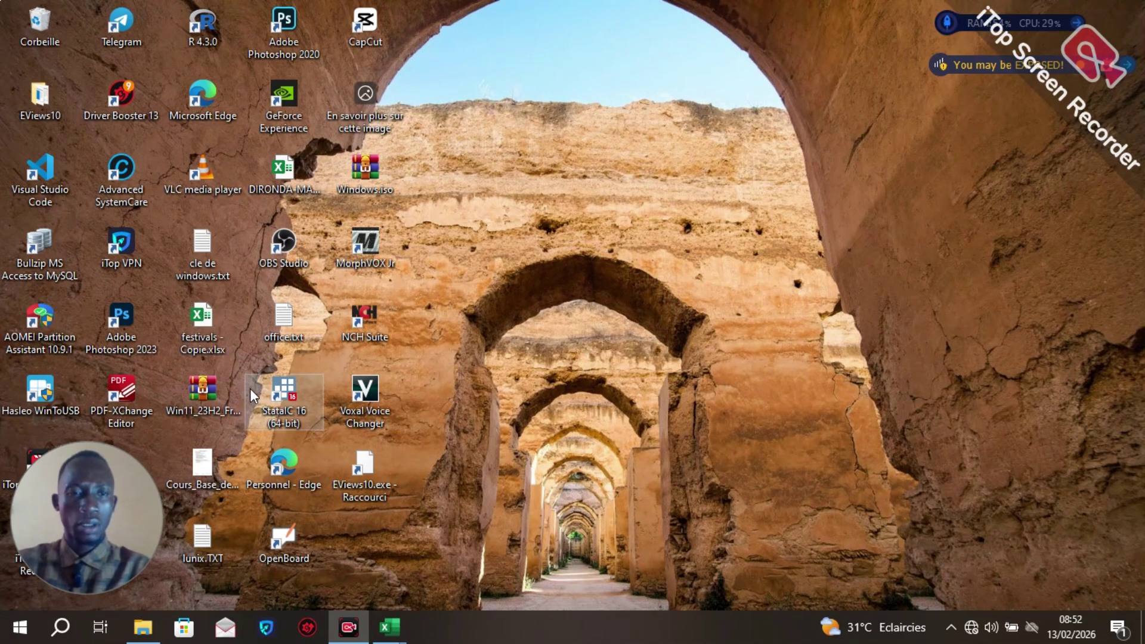
# Launch StataIC 16, and switch to the ETVA_F.xlsx workbook in Excel.
pyautogui.doubleClick(289, 406)
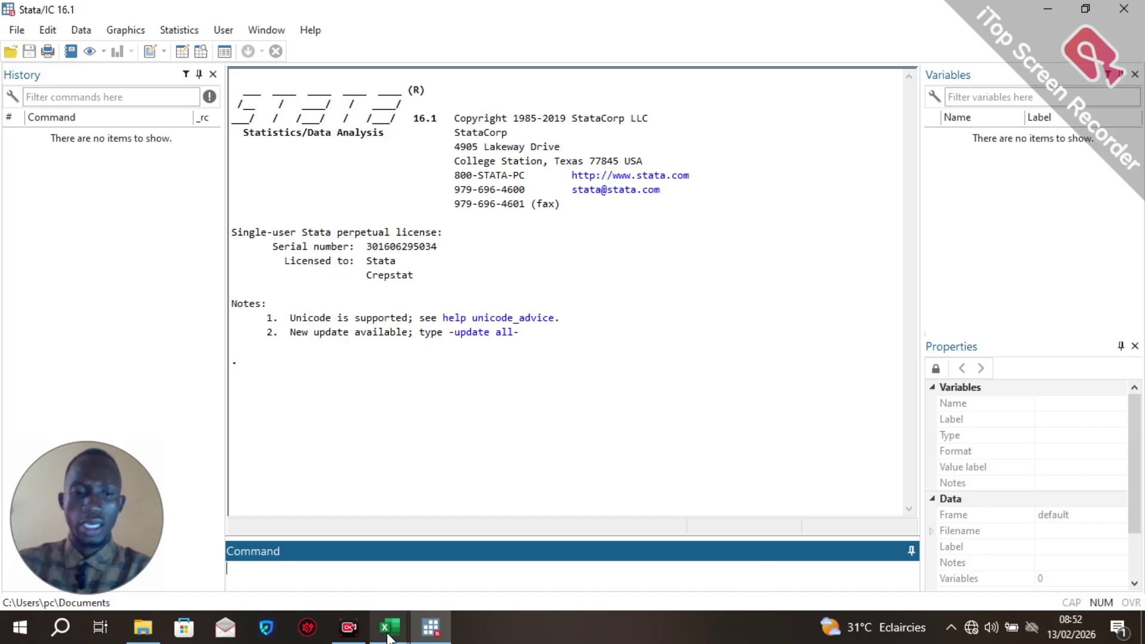
pyautogui.moveTo(390, 627)
pyautogui.click(284, 563)
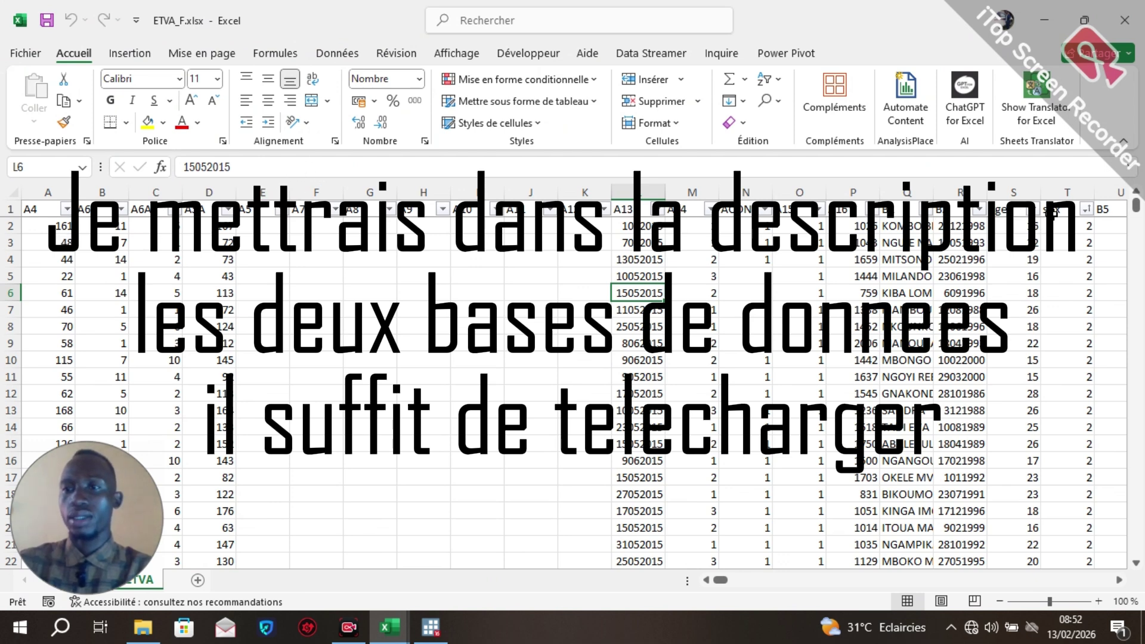
# Examine the values of the sex variable in the first records of ETVA_F.xlsx.
pyautogui.click(1080, 232)
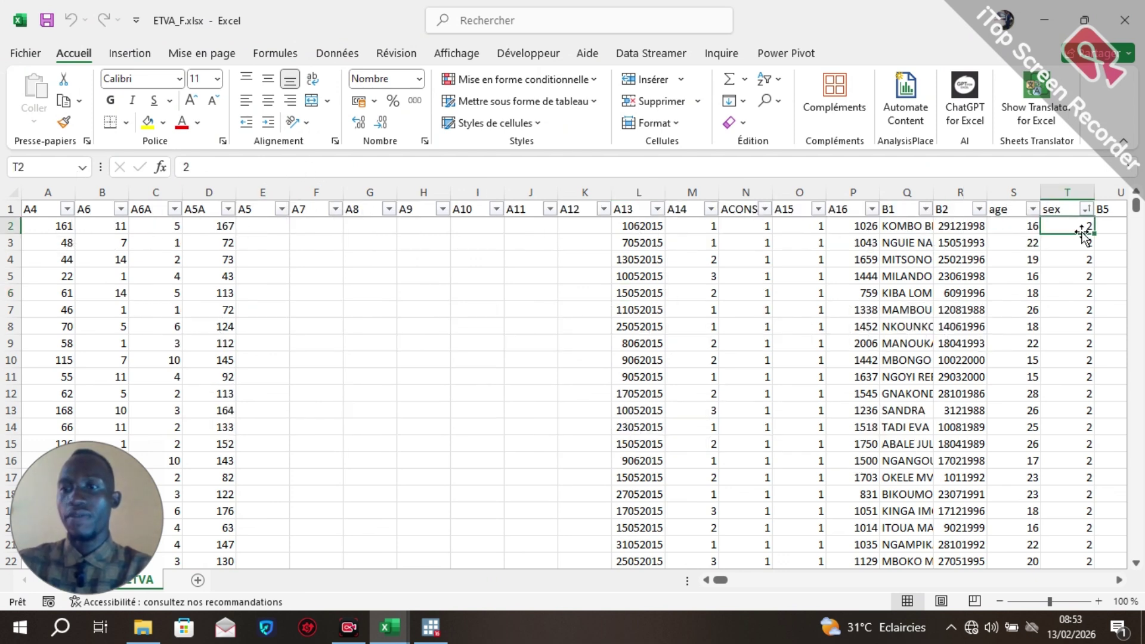
pyautogui.click(1076, 244)
pyautogui.click(1071, 261)
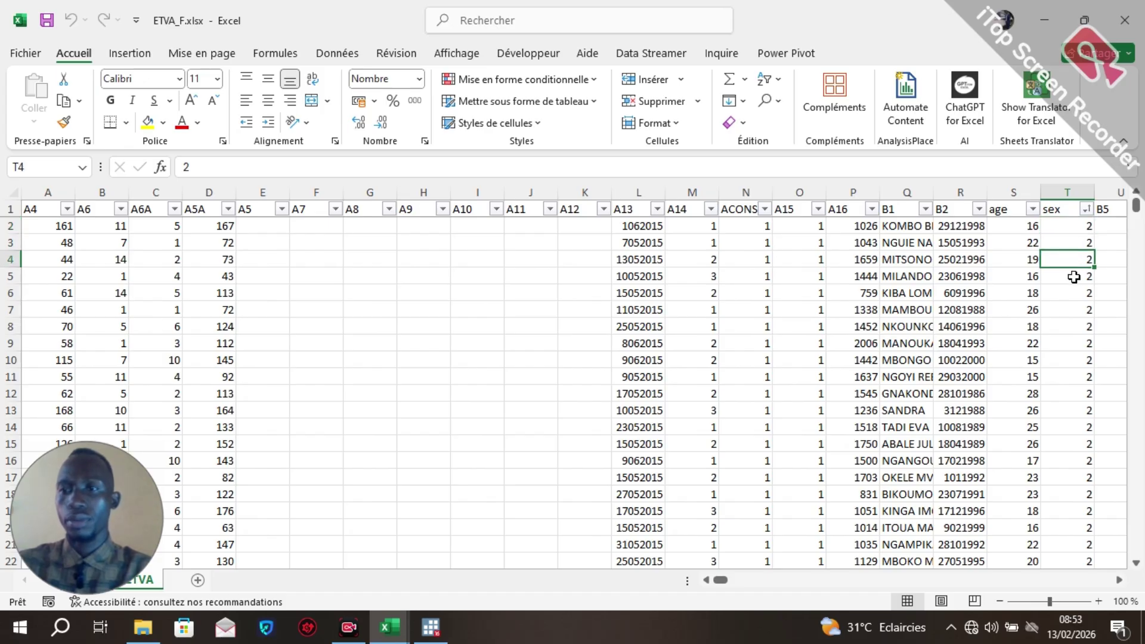
pyautogui.click(1074, 276)
pyautogui.click(1079, 293)
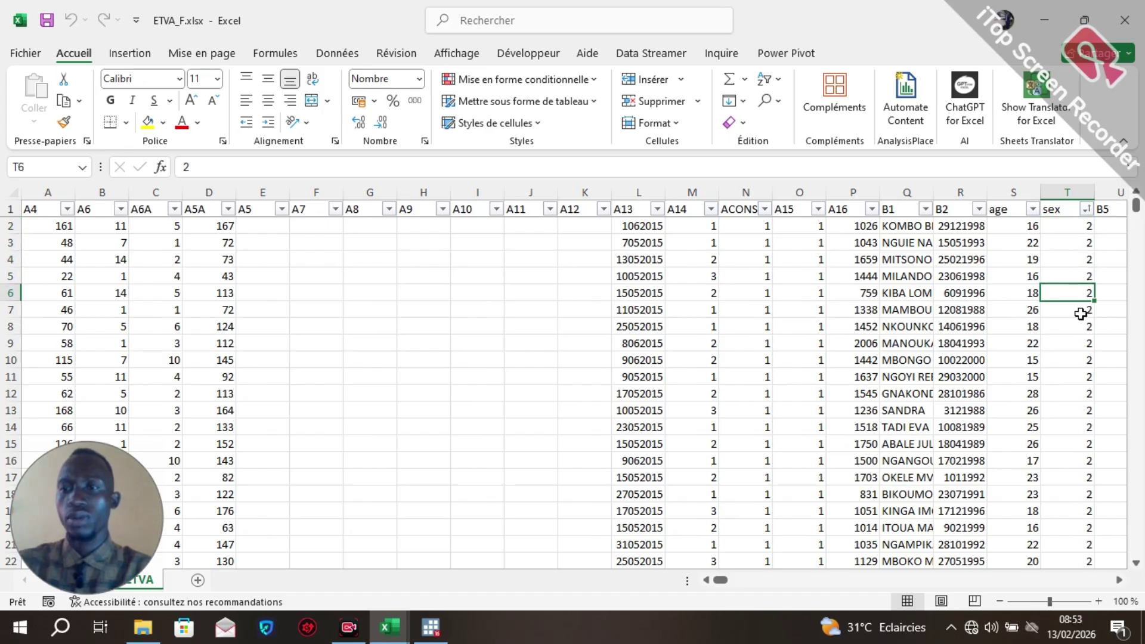
pyautogui.click(1080, 310)
pyautogui.click(1081, 326)
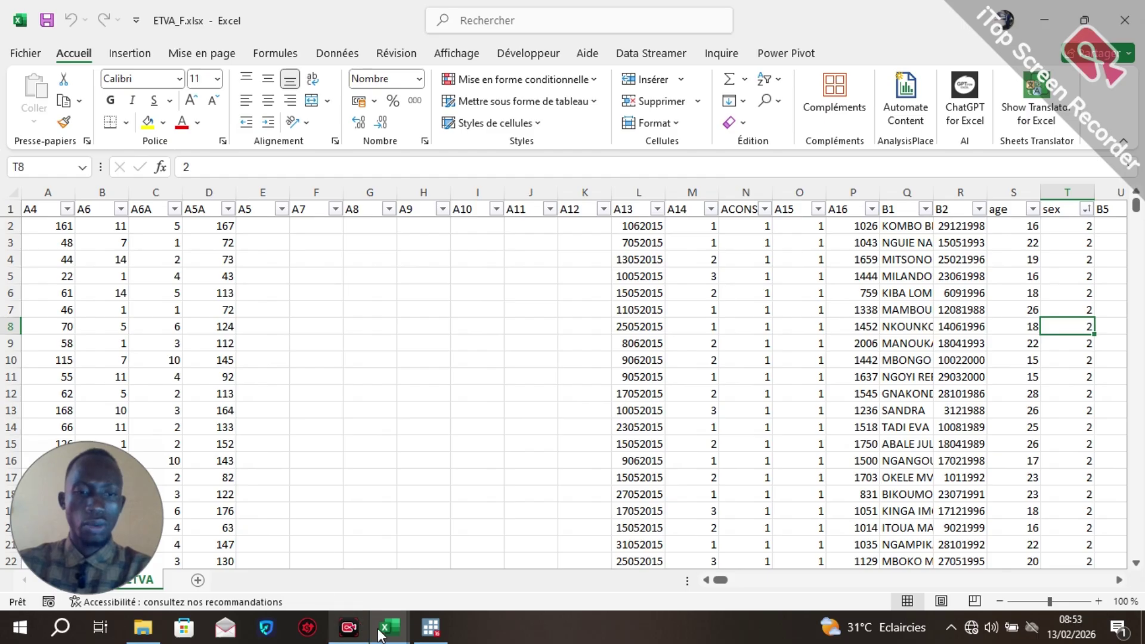
# Compare the ETVA_H.xlsx workbook with ETVA_F.xlsx, checking the sex variable and the column headers back to the first column.
pyautogui.moveTo(389, 627)
pyautogui.click(463, 587)
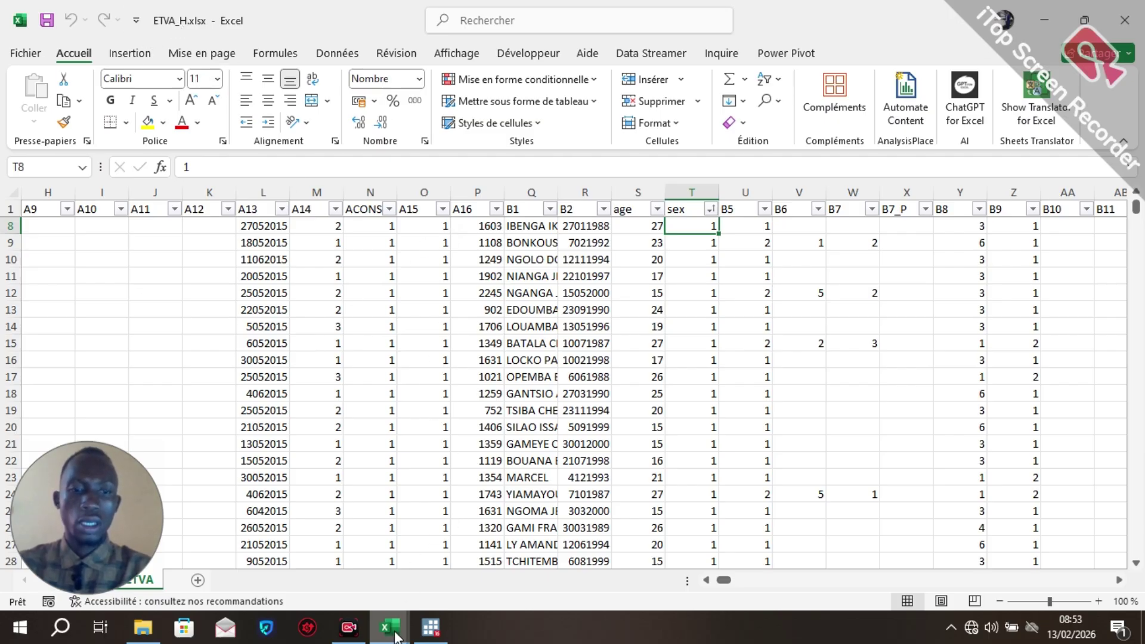
pyautogui.moveTo(395, 636)
pyautogui.click(340, 587)
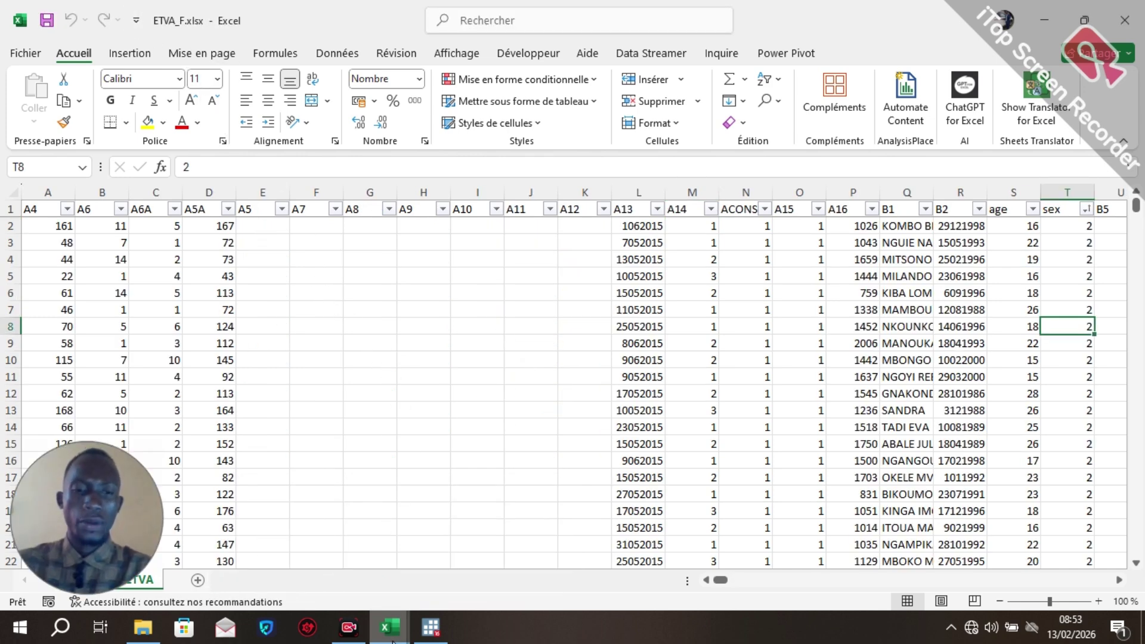
pyautogui.moveTo(396, 638)
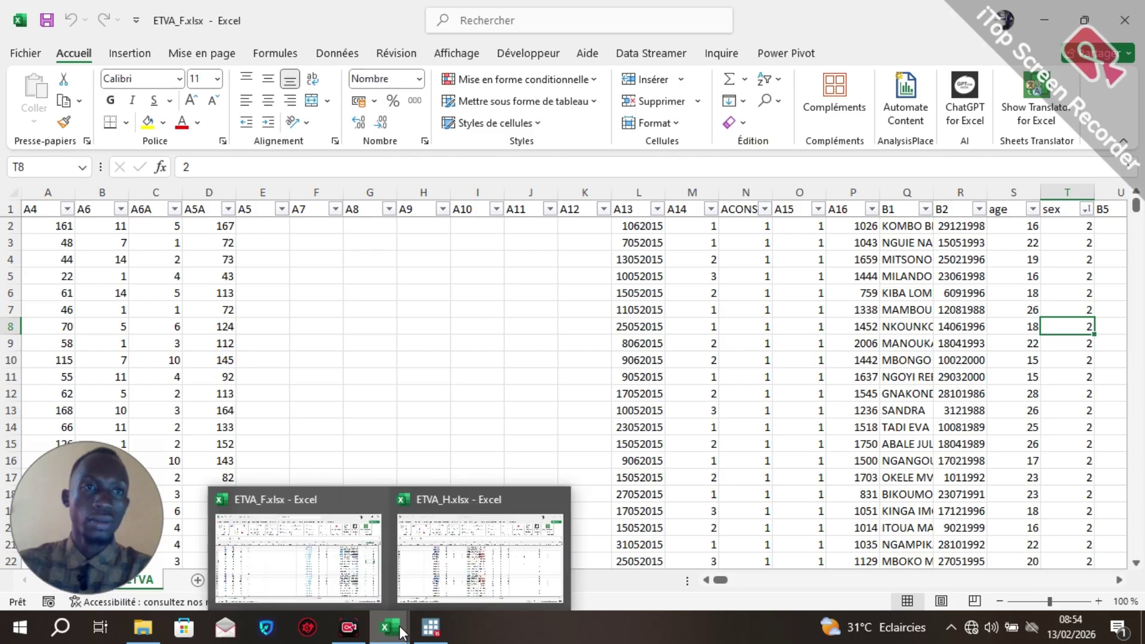
pyautogui.click(458, 572)
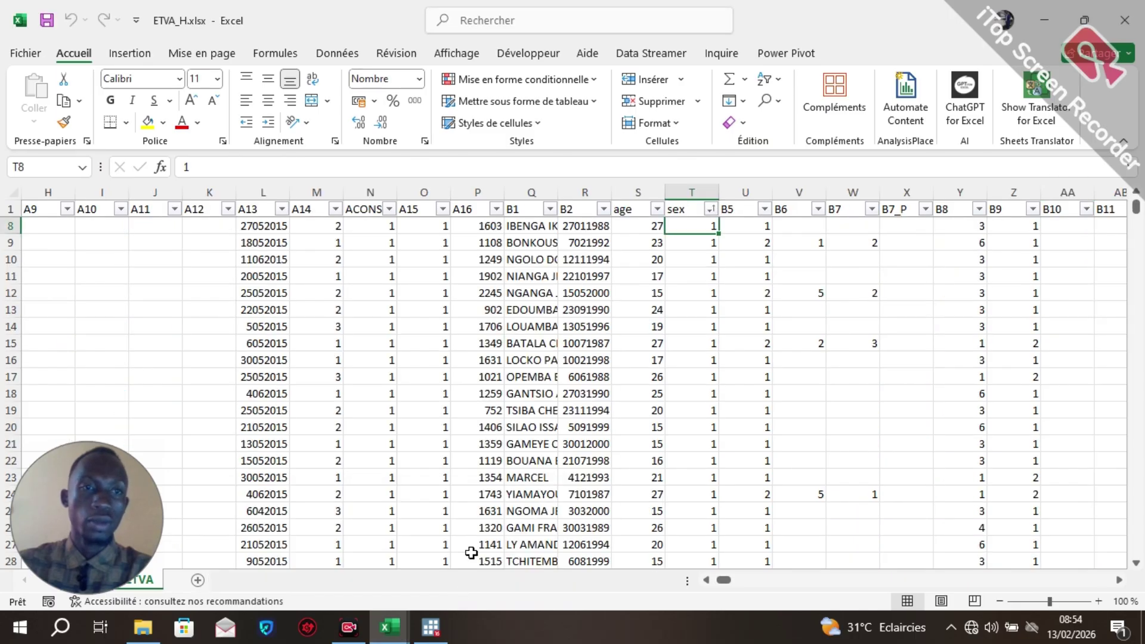
pyautogui.click(41, 207)
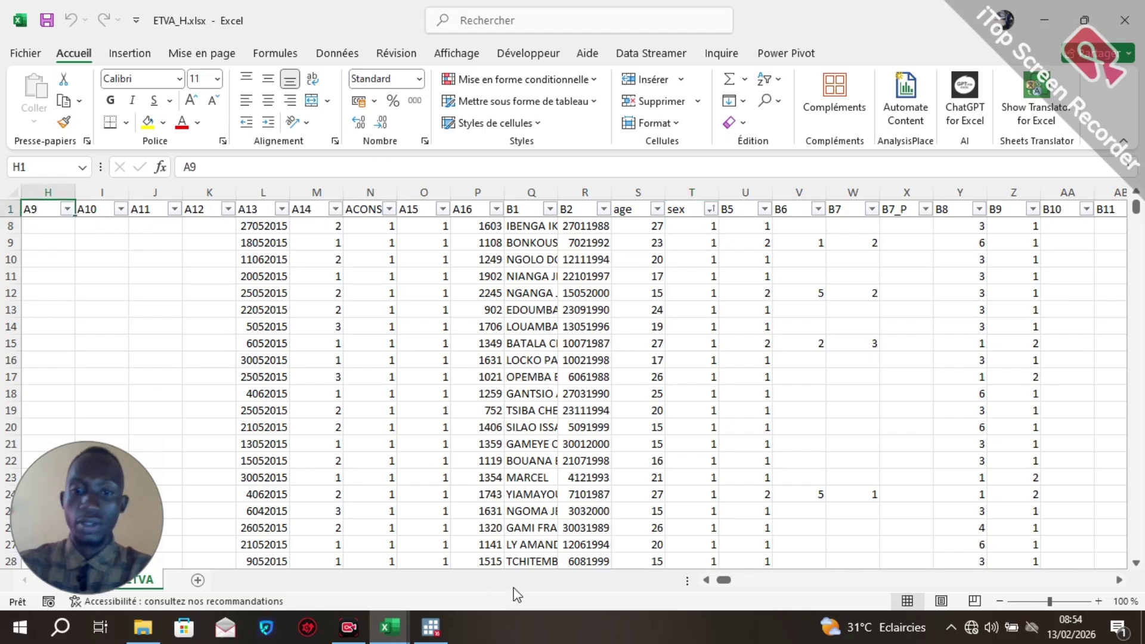
pyautogui.click(706, 579)
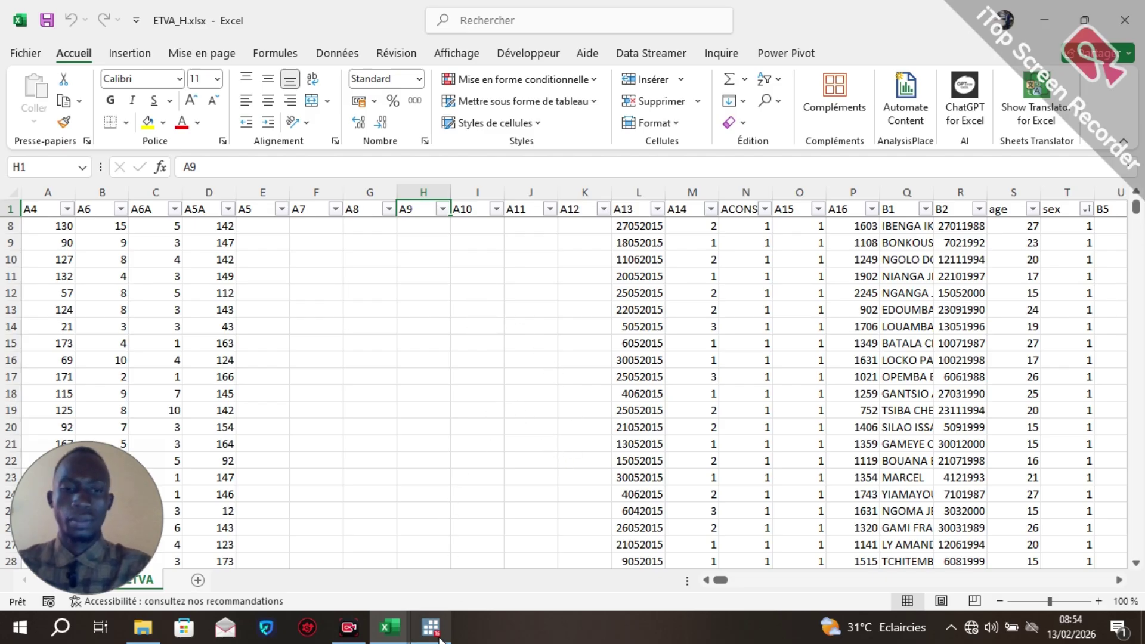
# Switch back to the empty Stata session.
pyautogui.moveTo(437, 639)
pyautogui.click(444, 549)
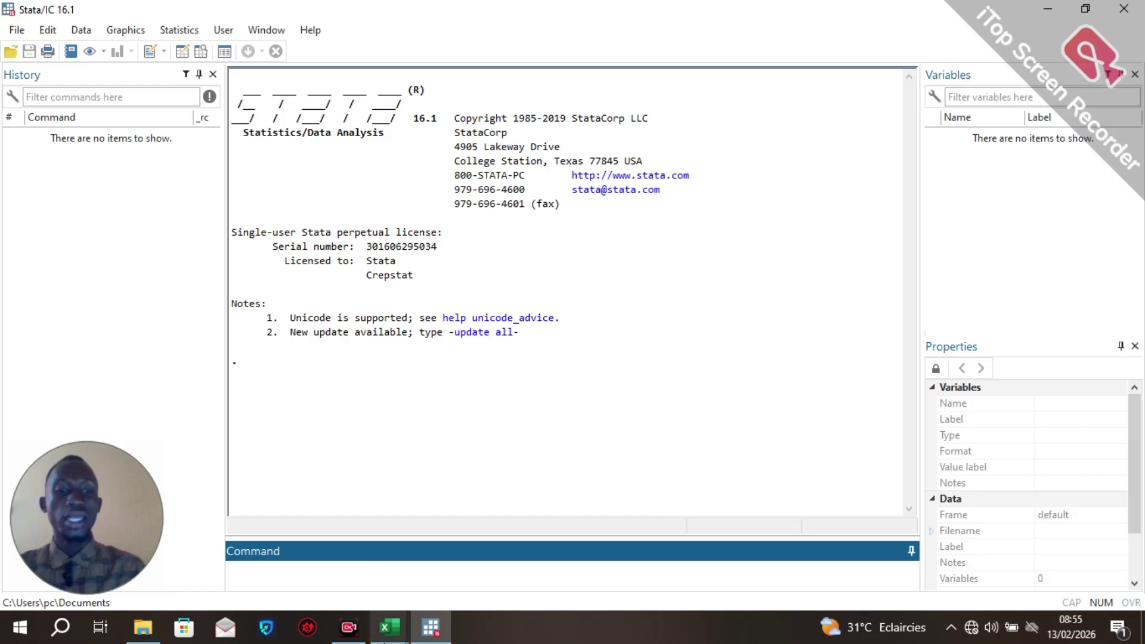
pyautogui.moveTo(388, 627)
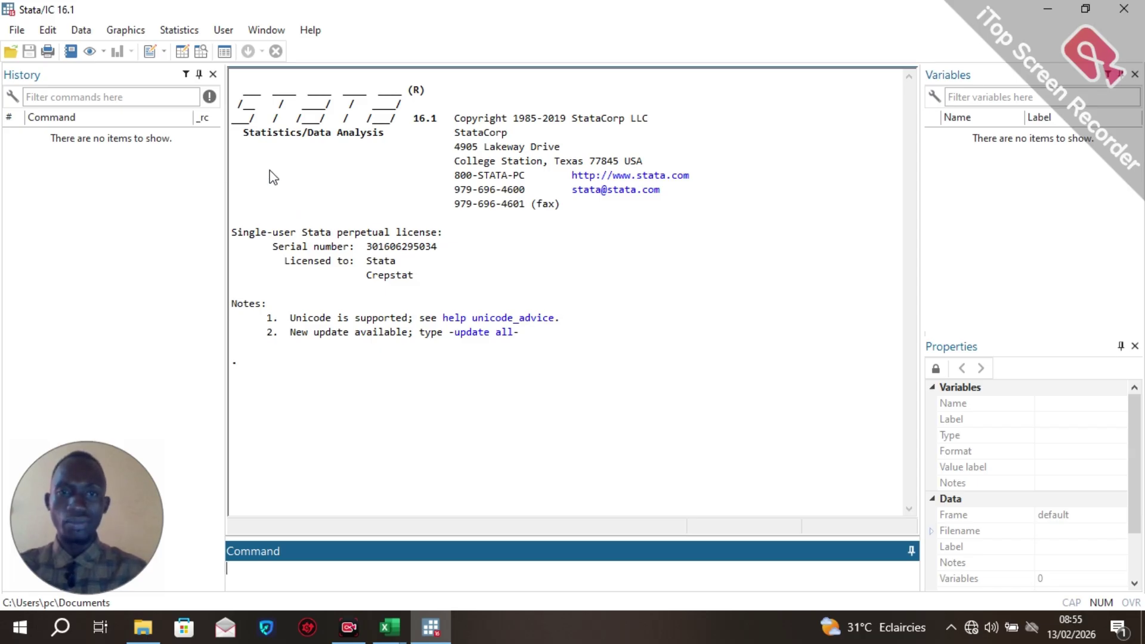
# Import the Excel workbook ETVA_F.xlsx from the Append\Tuto folder, using the first row as variable names.
pyautogui.click(17, 30)
pyautogui.moveTo(90, 231)
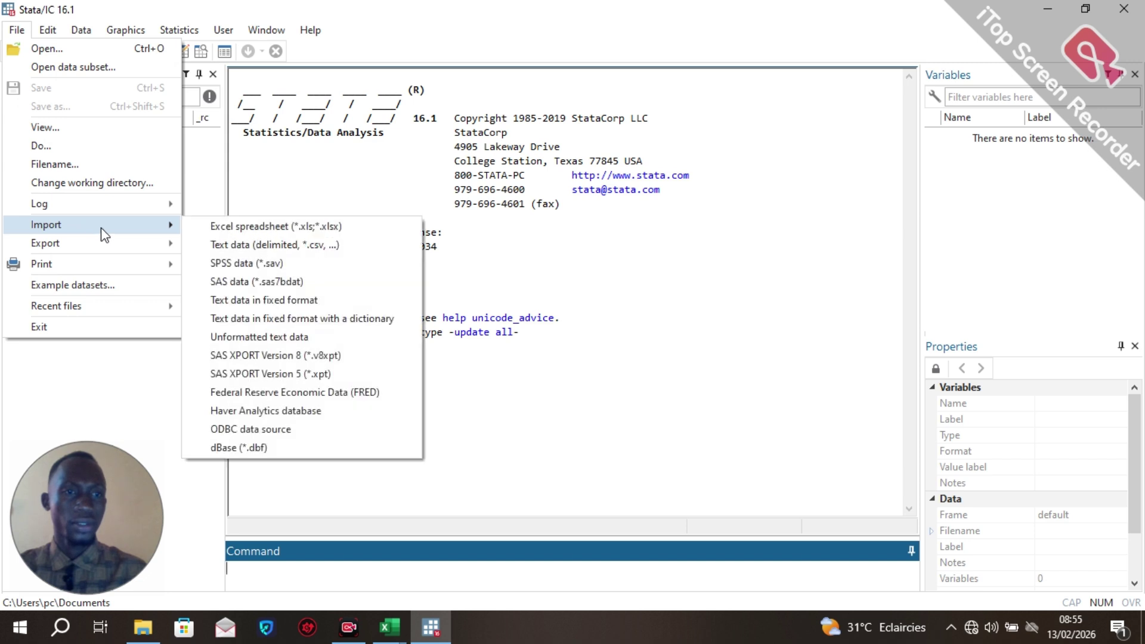
pyautogui.click(249, 228)
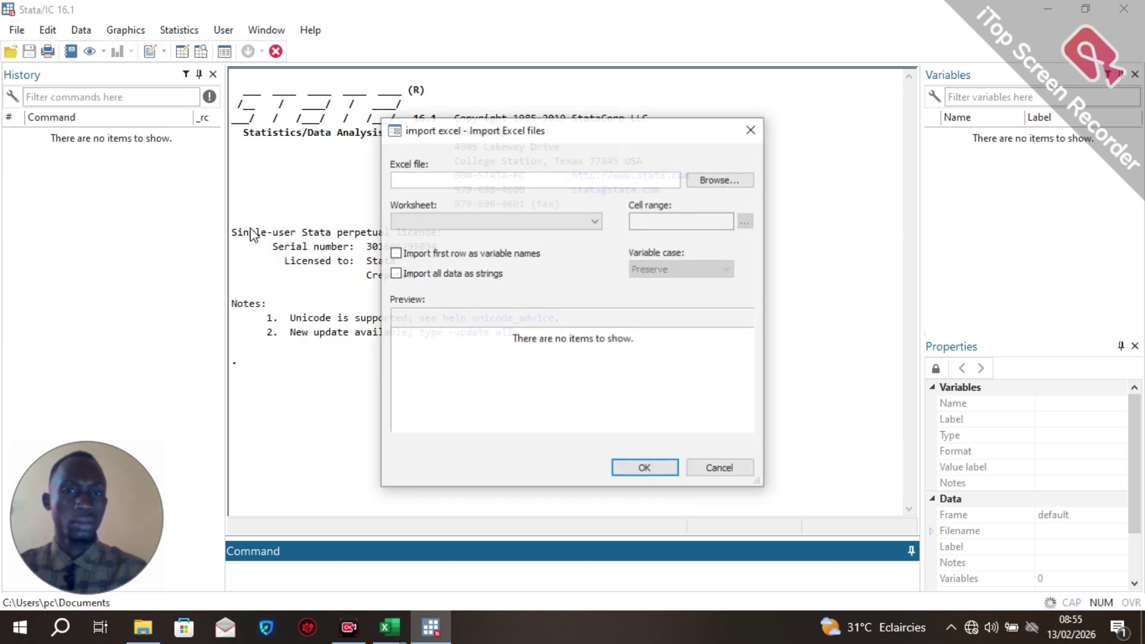
pyautogui.click(732, 187)
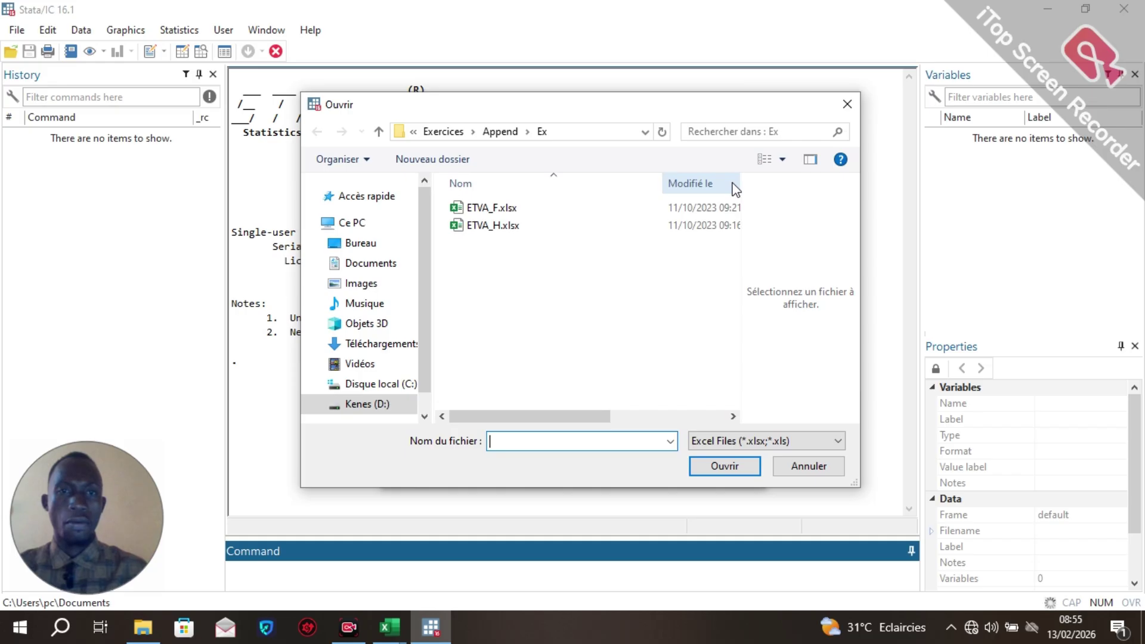
pyautogui.click(380, 132)
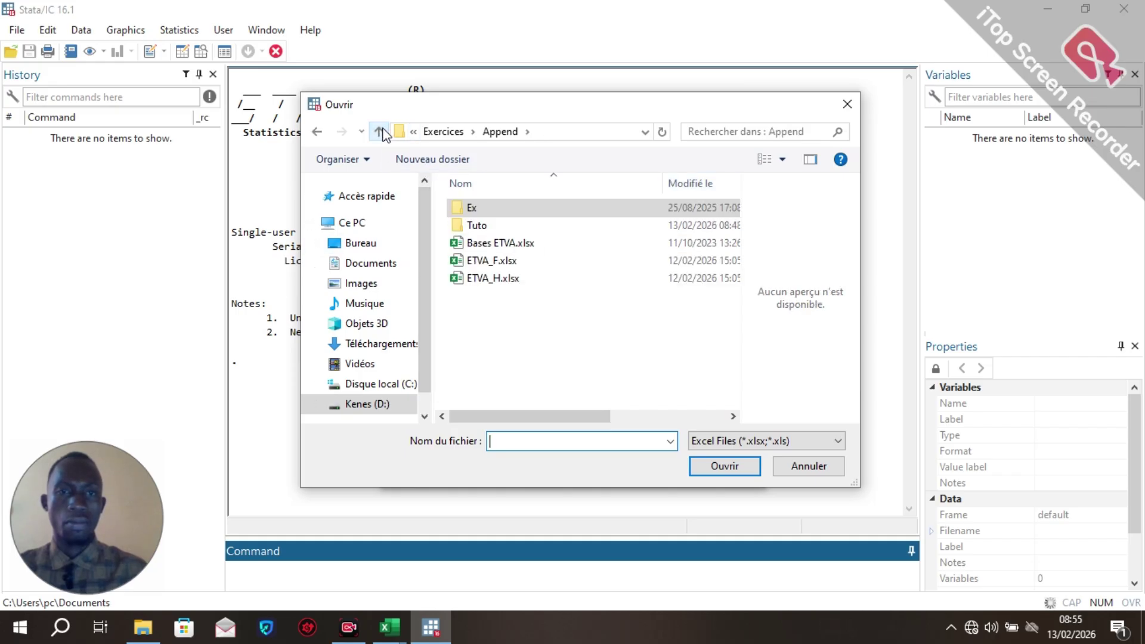
pyautogui.doubleClick(506, 224)
pyautogui.click(489, 209)
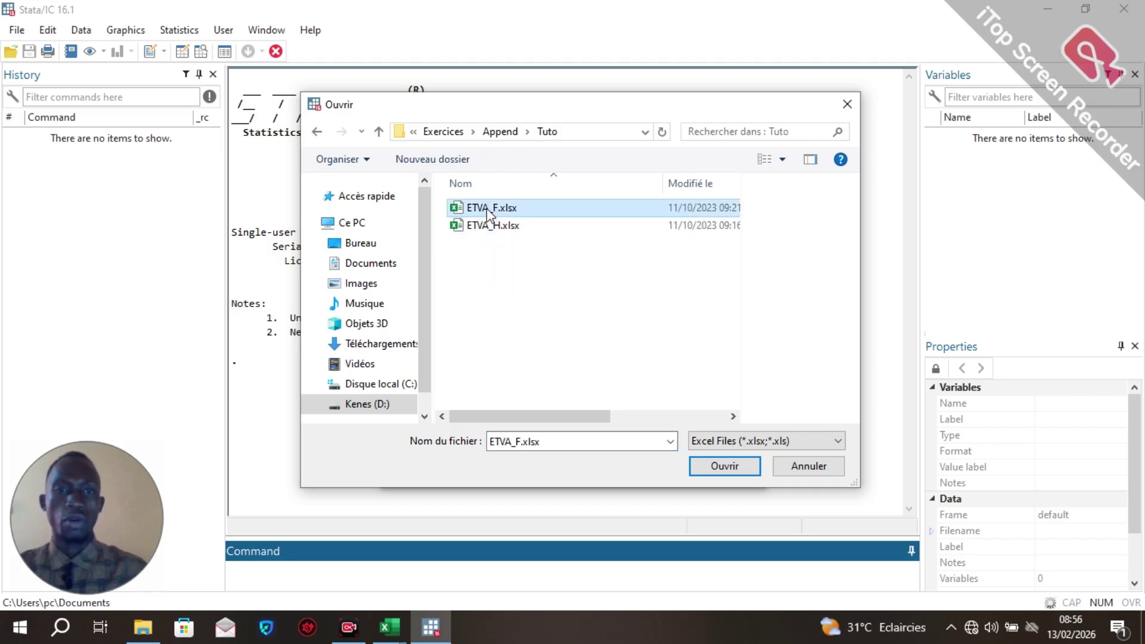
pyautogui.click(709, 469)
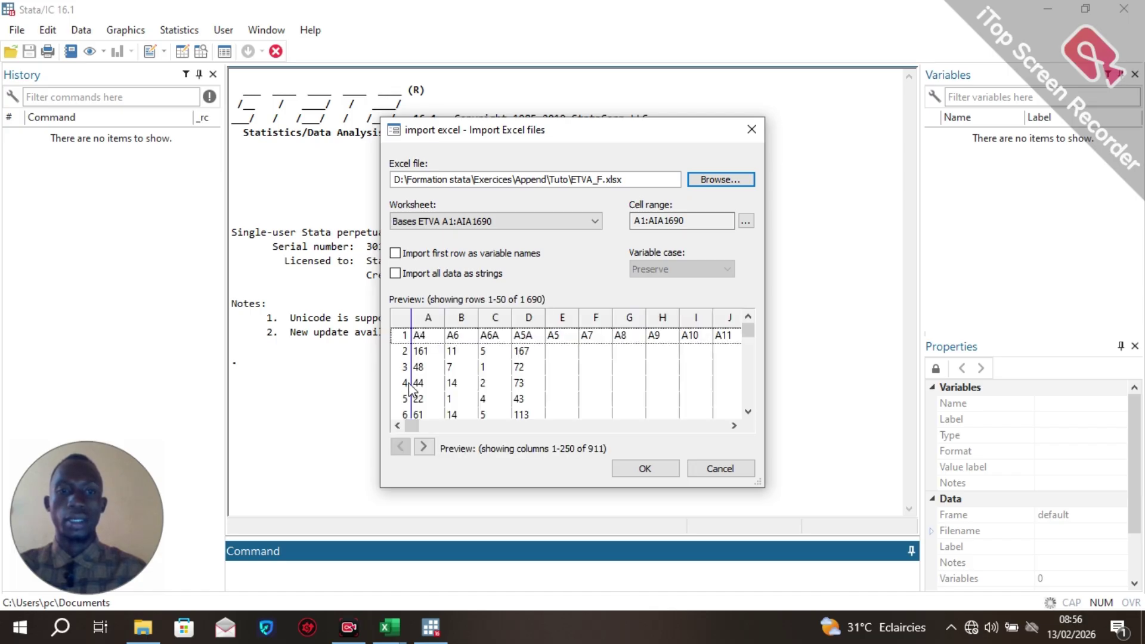
pyautogui.click(395, 254)
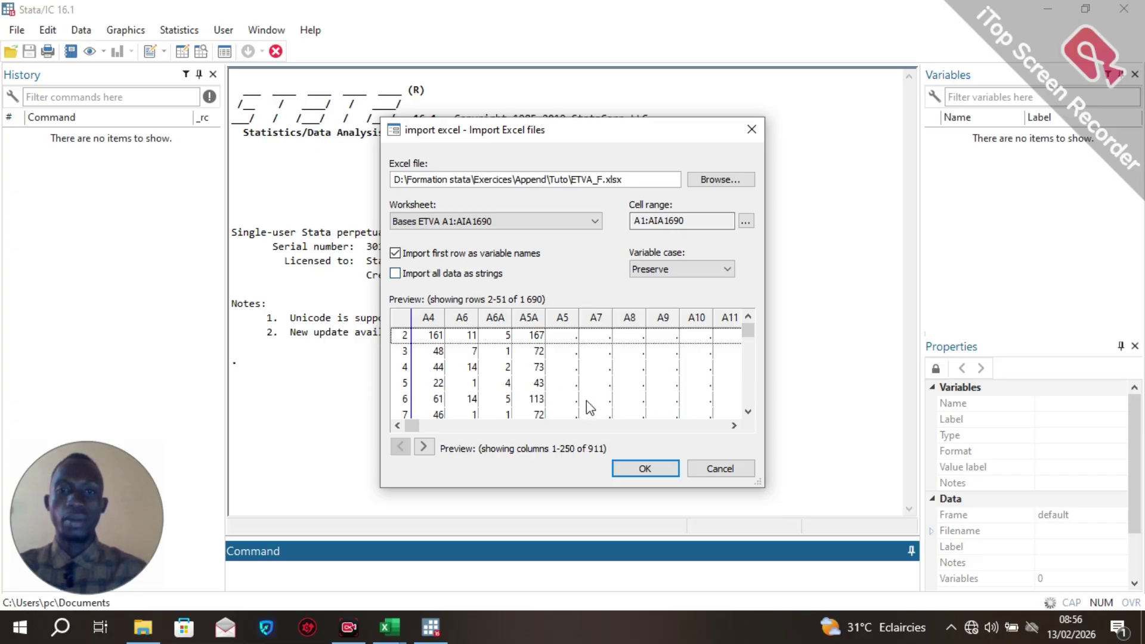
pyautogui.click(639, 468)
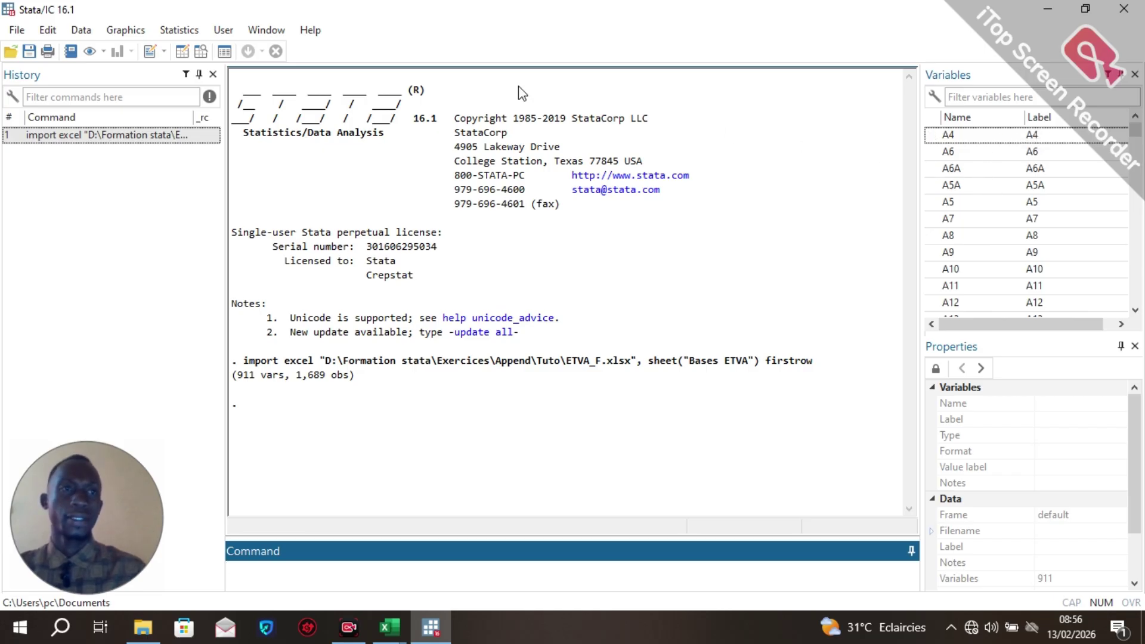
# Save the imported dataset as a Stata data file named ETVA_F in the Tuto folder.
pyautogui.click(29, 52)
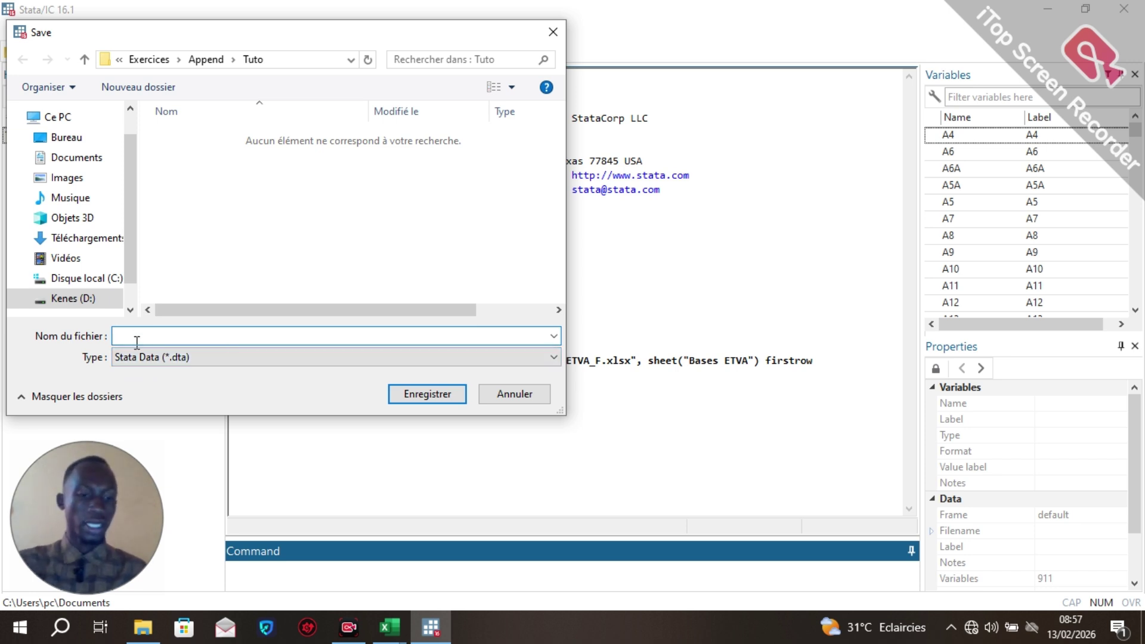
pyautogui.write('ET')
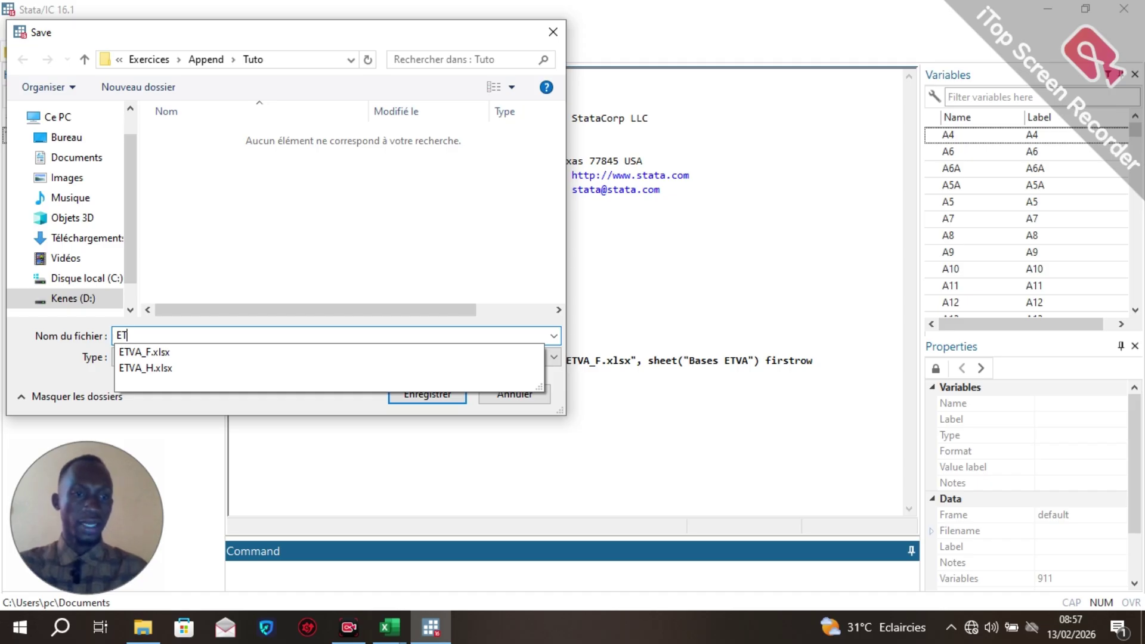
pyautogui.click(136, 342)
pyautogui.write('V')
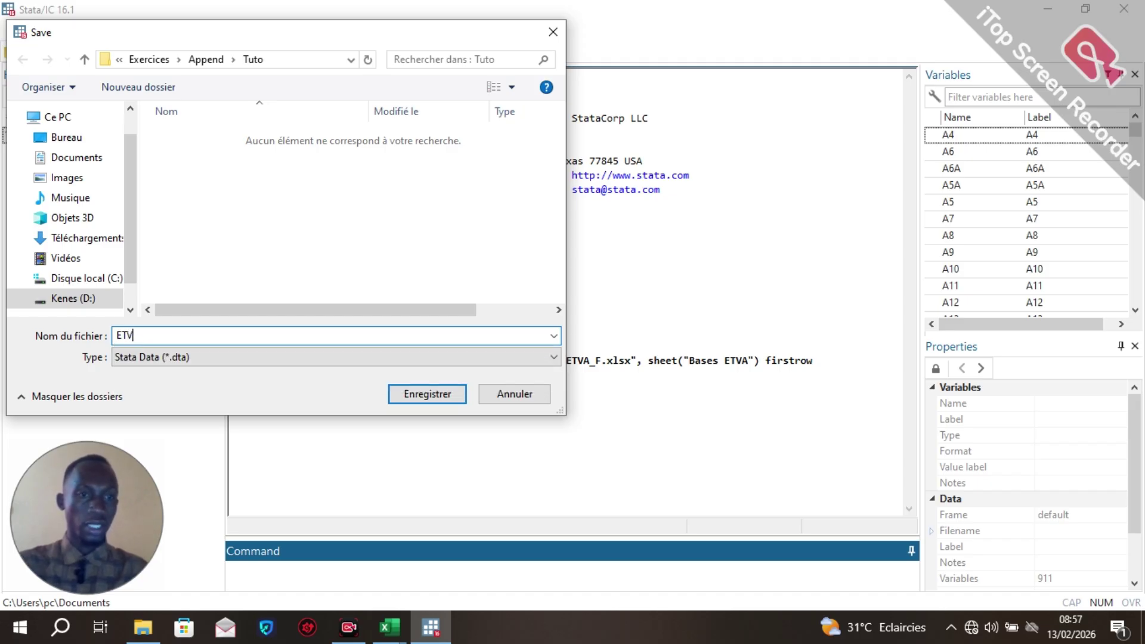
pyautogui.write('A_')
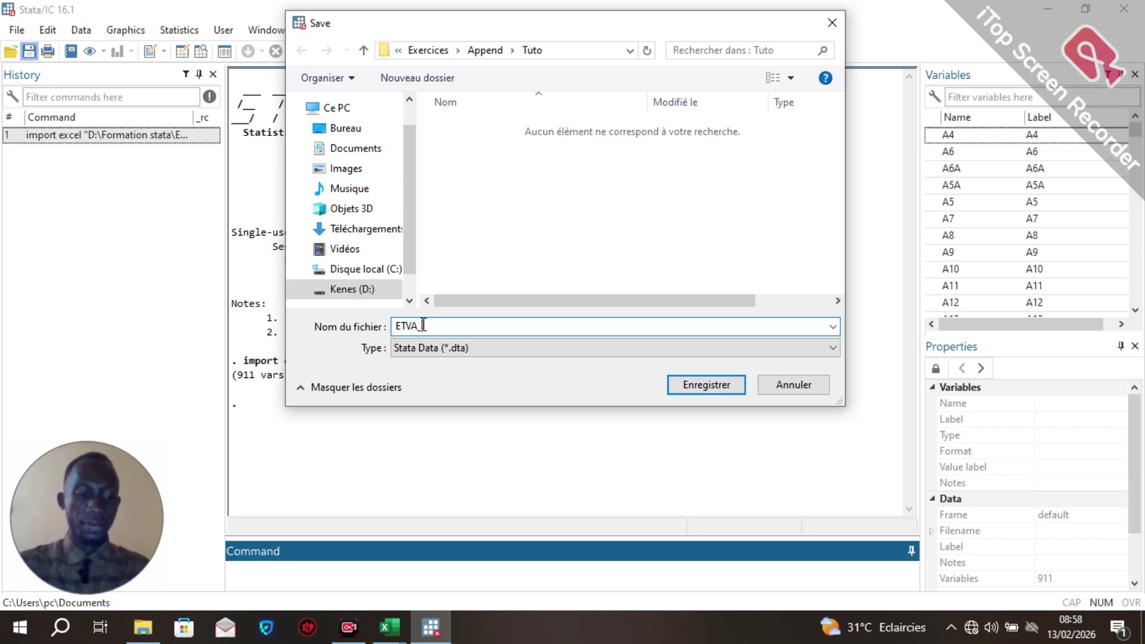
pyautogui.write('F')
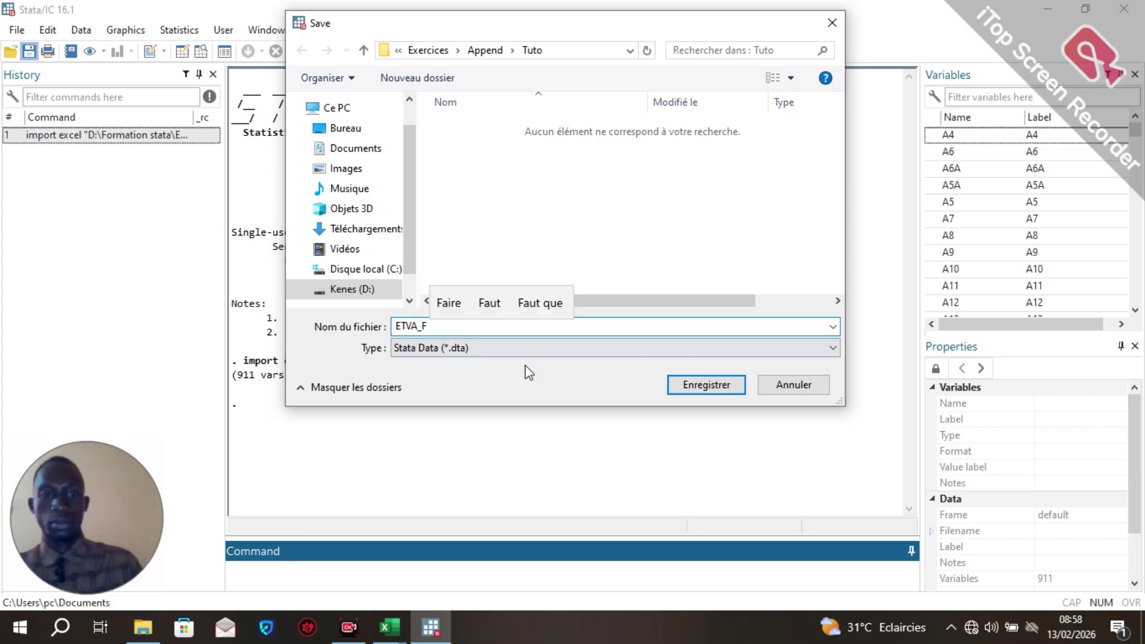
pyautogui.click(689, 377)
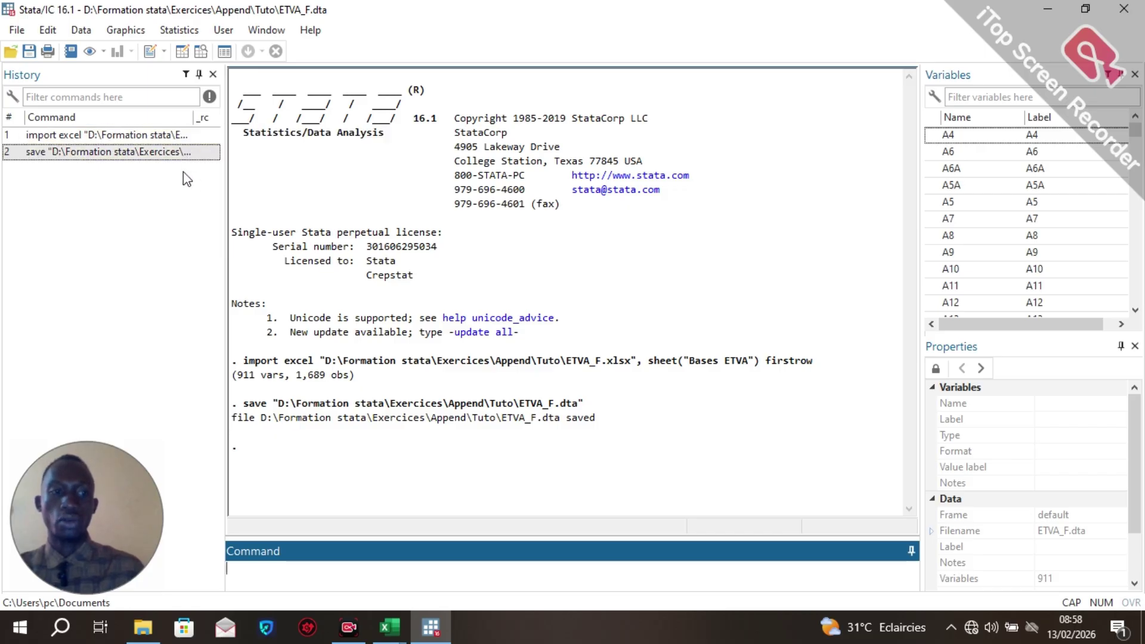
# Import the Excel workbook ETVA_H.xlsx from the Tuto folder, using the first row as variable names and replacing the data in memory.
pyautogui.click(13, 31)
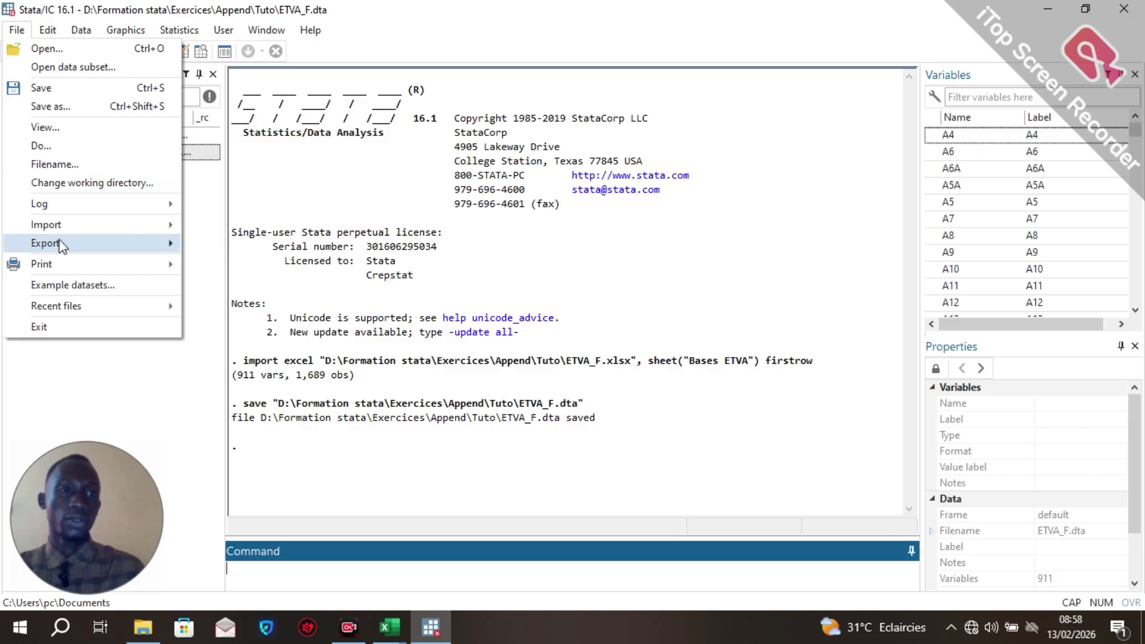
pyautogui.moveTo(160, 231)
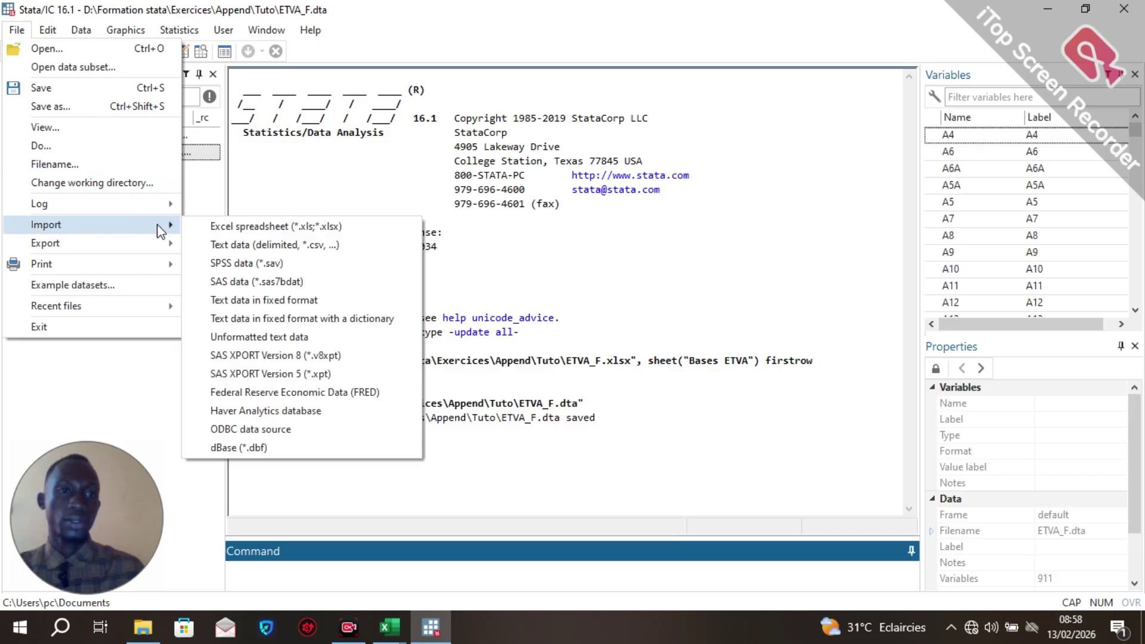
pyautogui.click(235, 226)
pyautogui.click(711, 178)
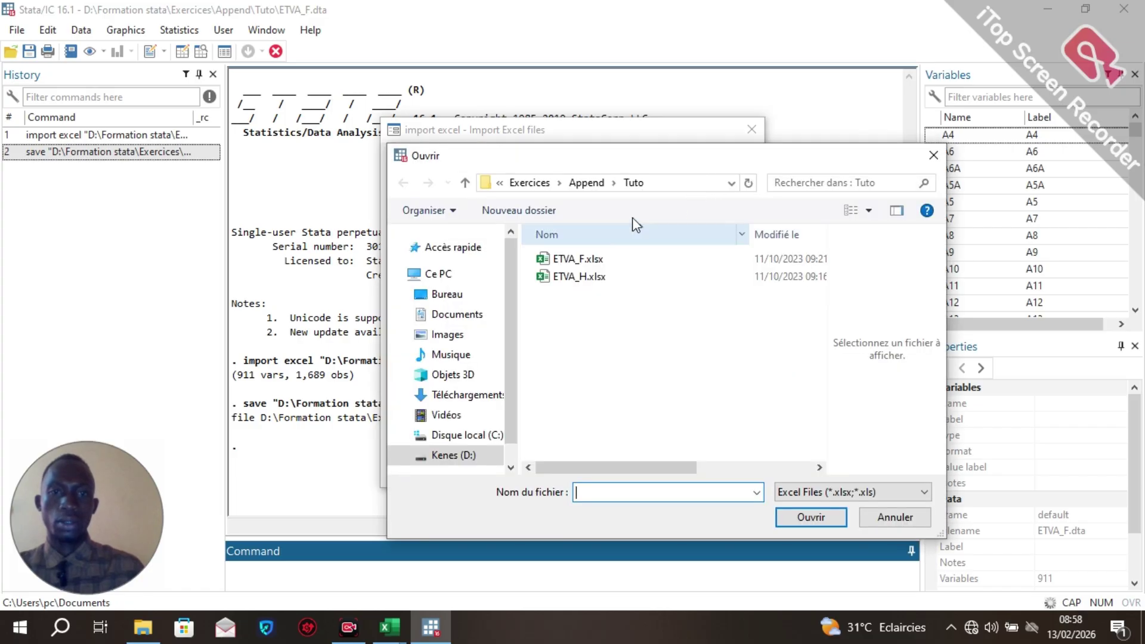
pyautogui.click(586, 280)
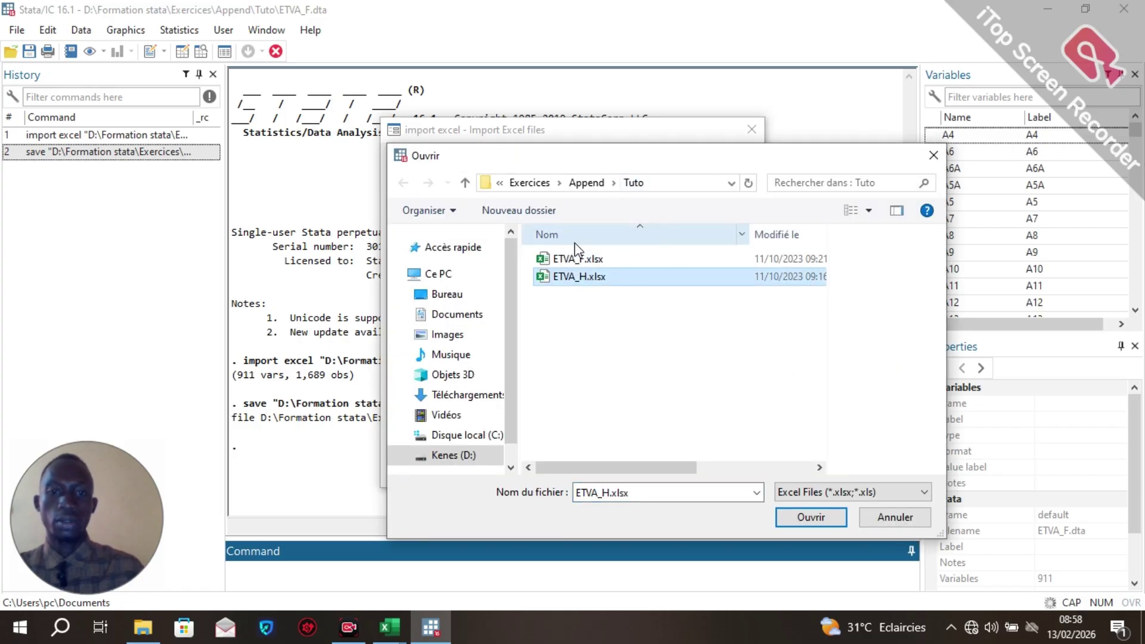
pyautogui.click(822, 525)
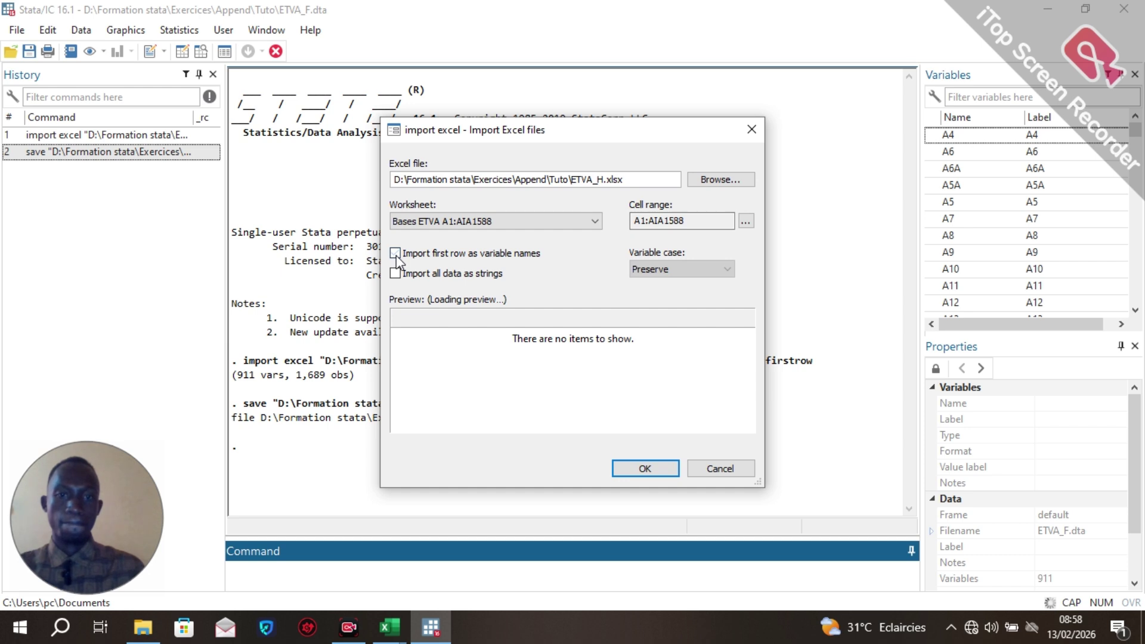
pyautogui.click(396, 255)
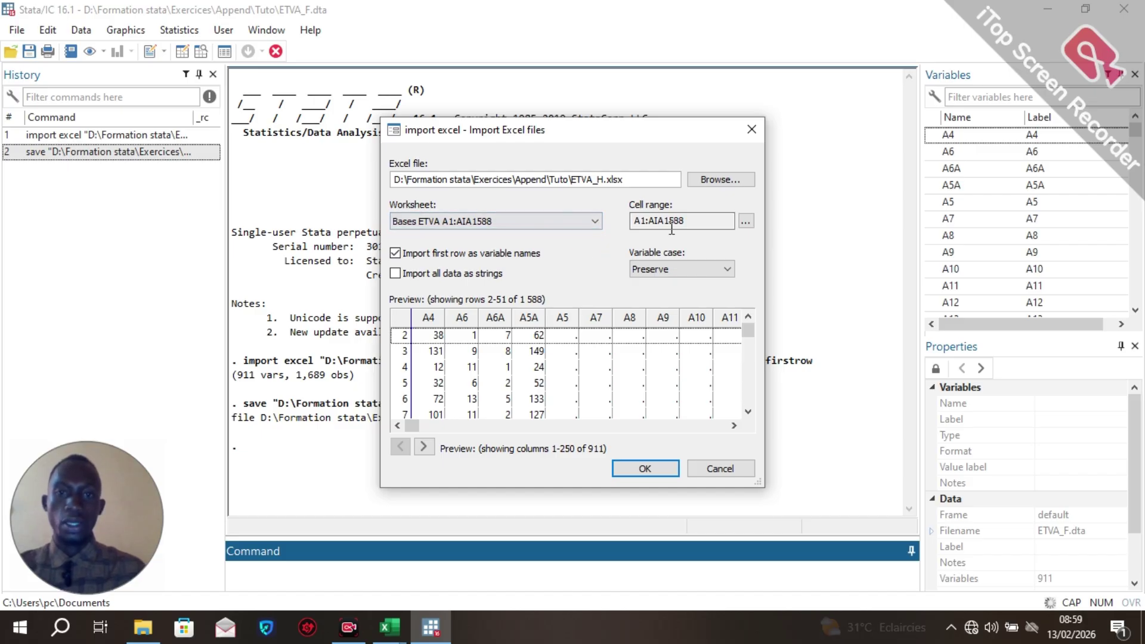
pyautogui.click(644, 468)
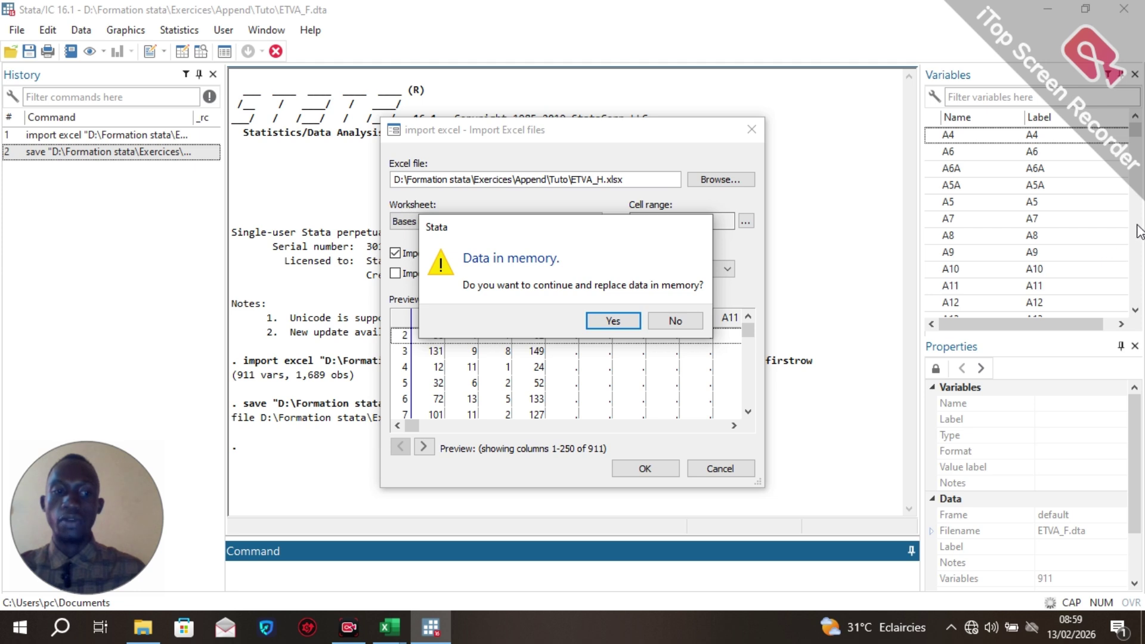
pyautogui.click(608, 322)
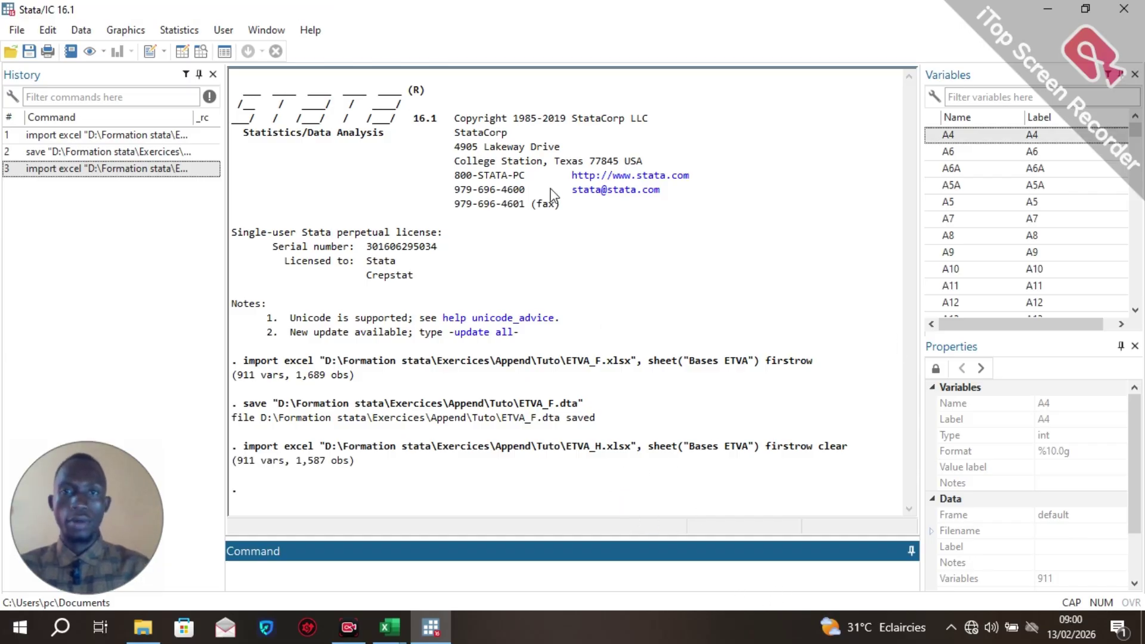
# Browse the imported ETVA_H data across to the sex variable to check its values, and close the data viewer.
pyautogui.click(199, 52)
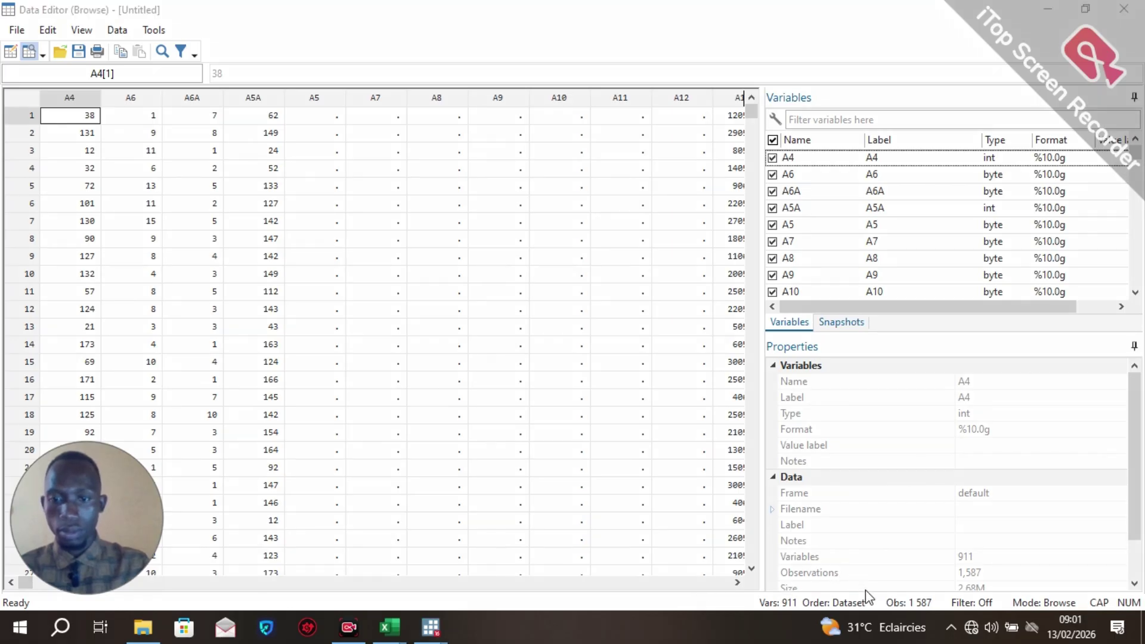
pyautogui.click(738, 582)
pyautogui.click(738, 582)
pyautogui.click(738, 582)
pyautogui.click(737, 582)
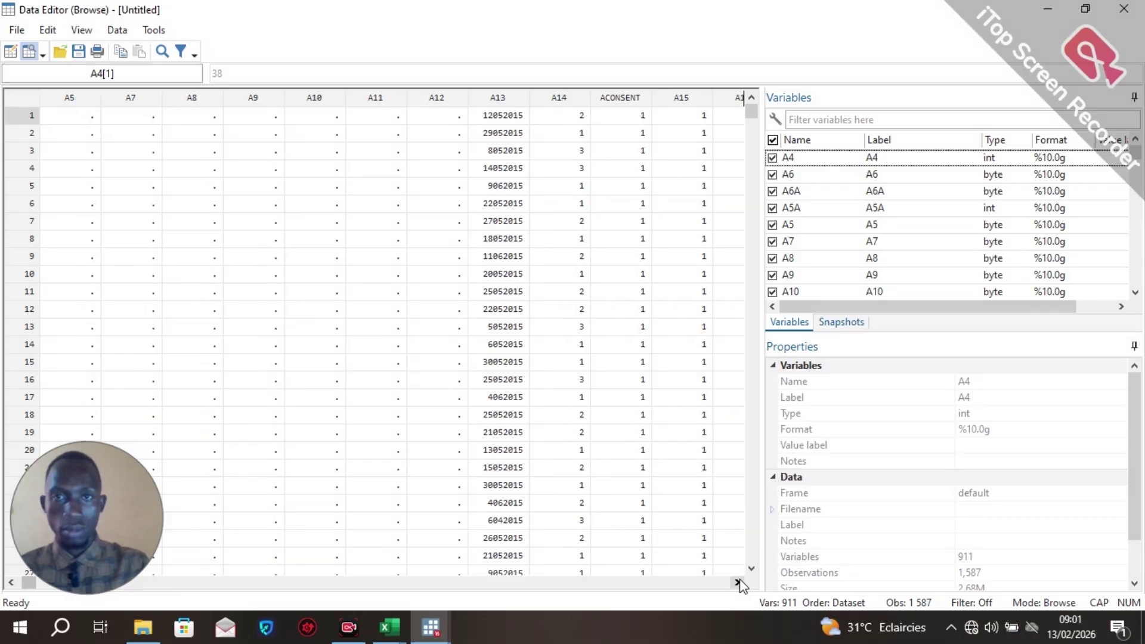
pyautogui.click(737, 582)
pyautogui.click(737, 582)
pyautogui.click(738, 582)
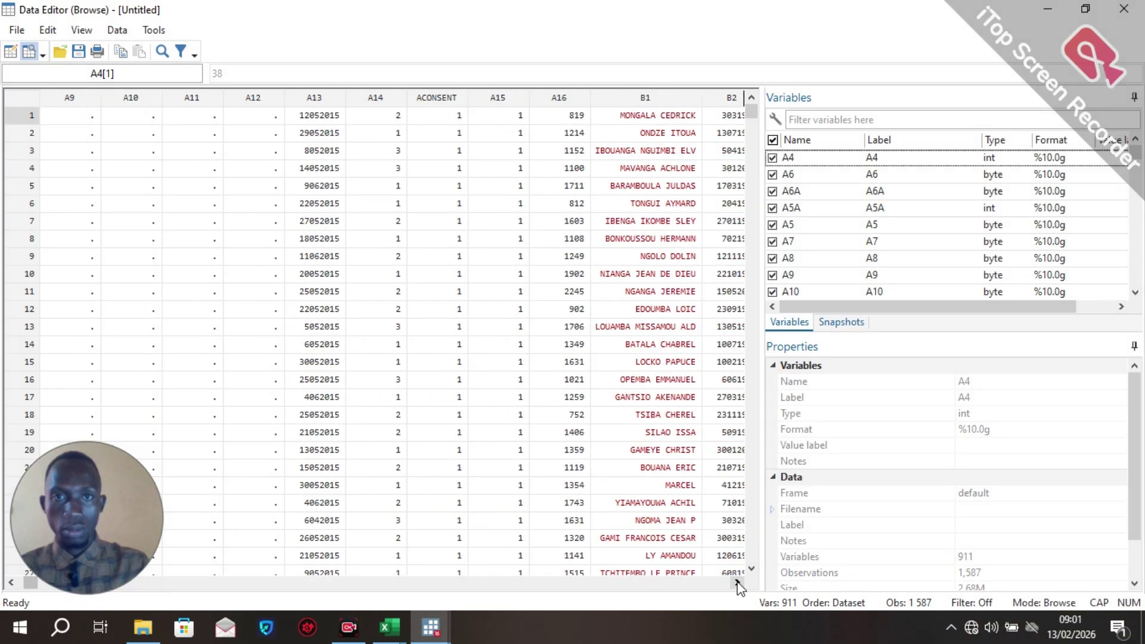
pyautogui.click(737, 582)
pyautogui.click(737, 582)
pyautogui.click(738, 582)
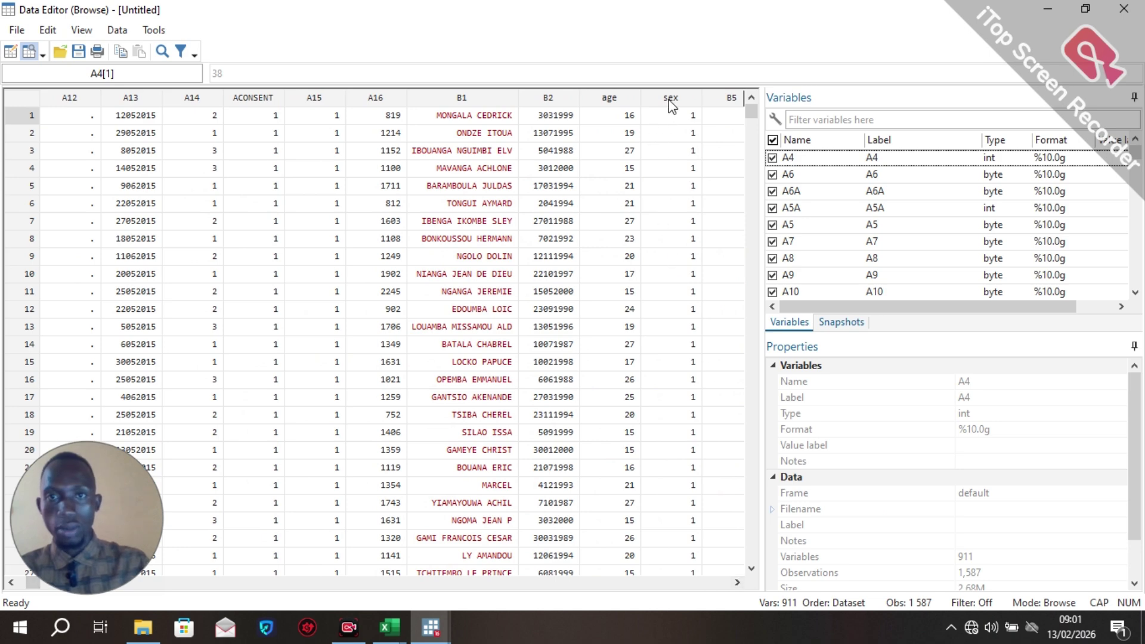
pyautogui.click(1122, 9)
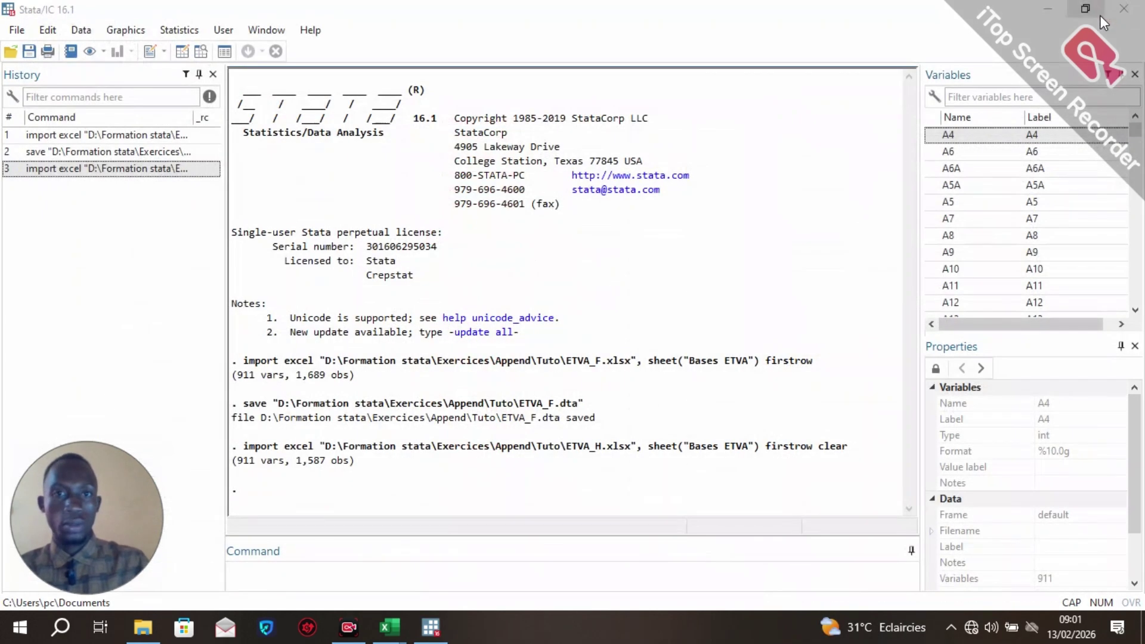
# Save the imported dataset as a Stata data file named ETVA_H in the Tuto folder.
pyautogui.click(29, 52)
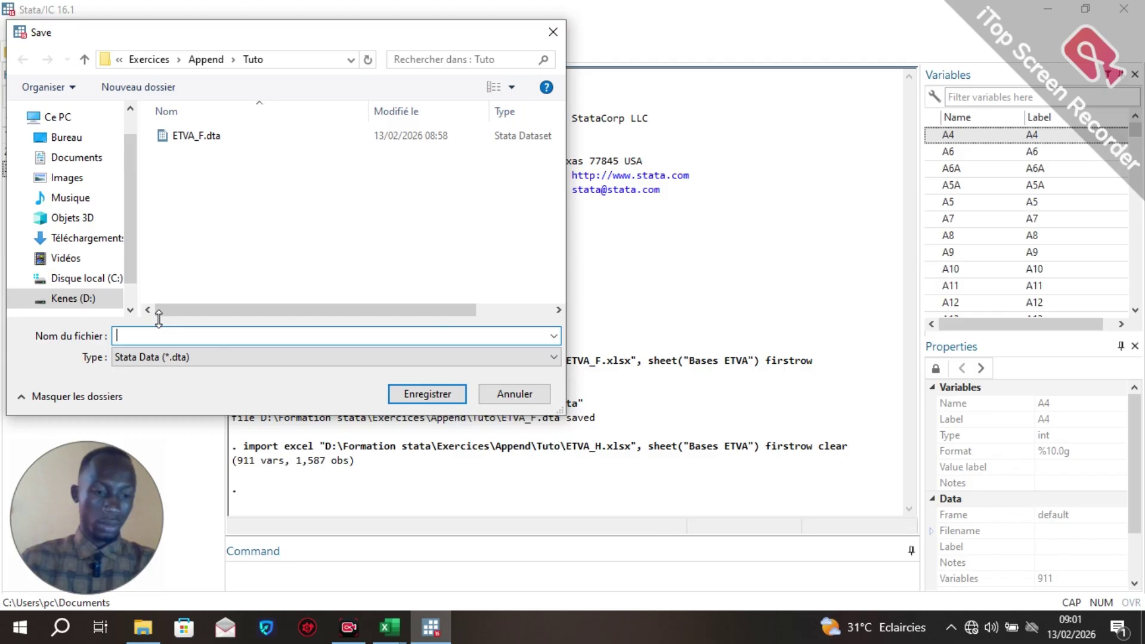
pyautogui.write('ET')
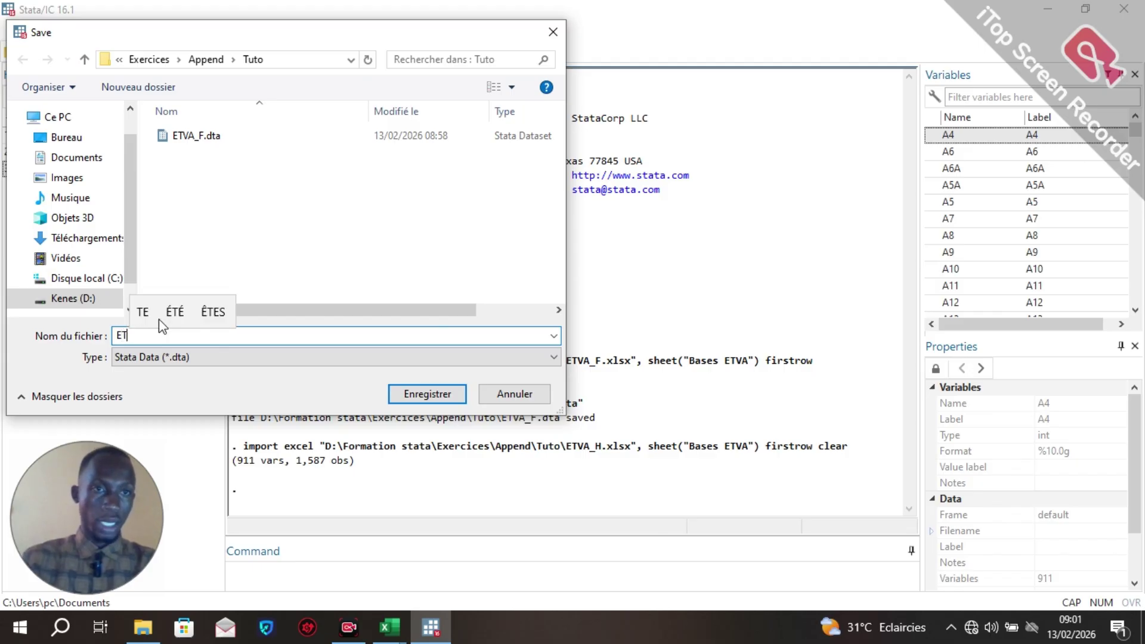
pyautogui.write('VA')
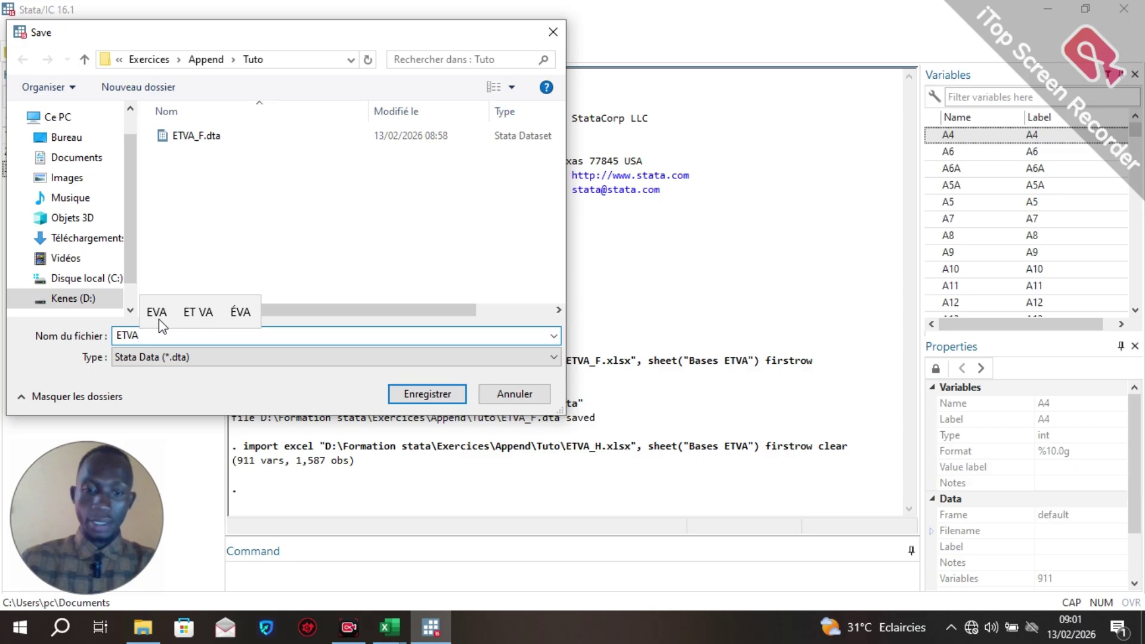
pyautogui.write('(')
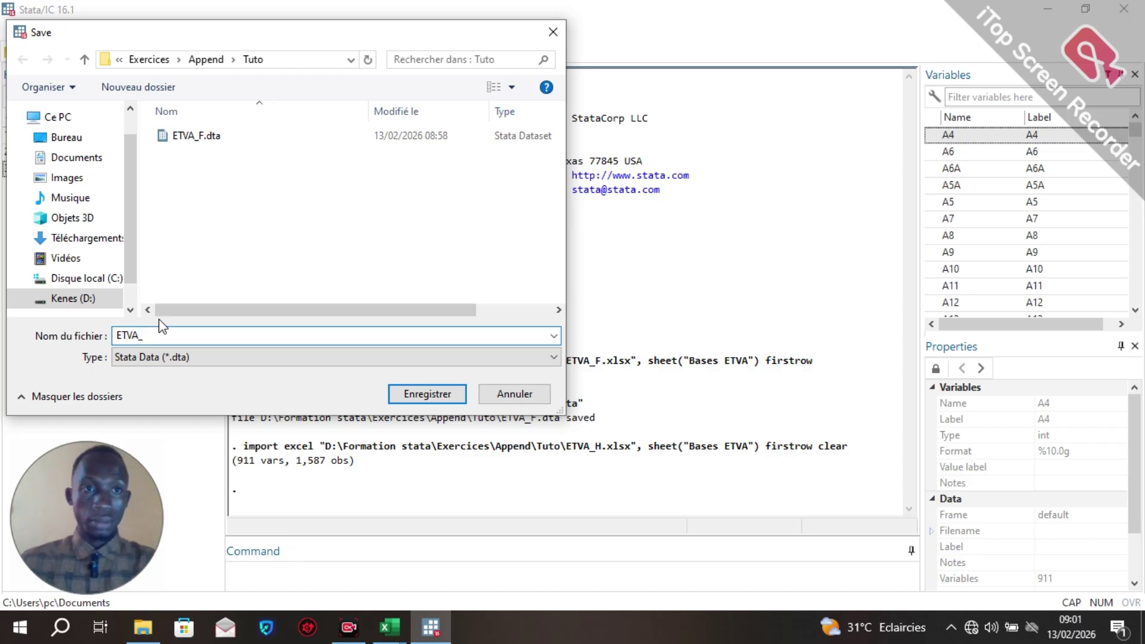
pyautogui.write('H')
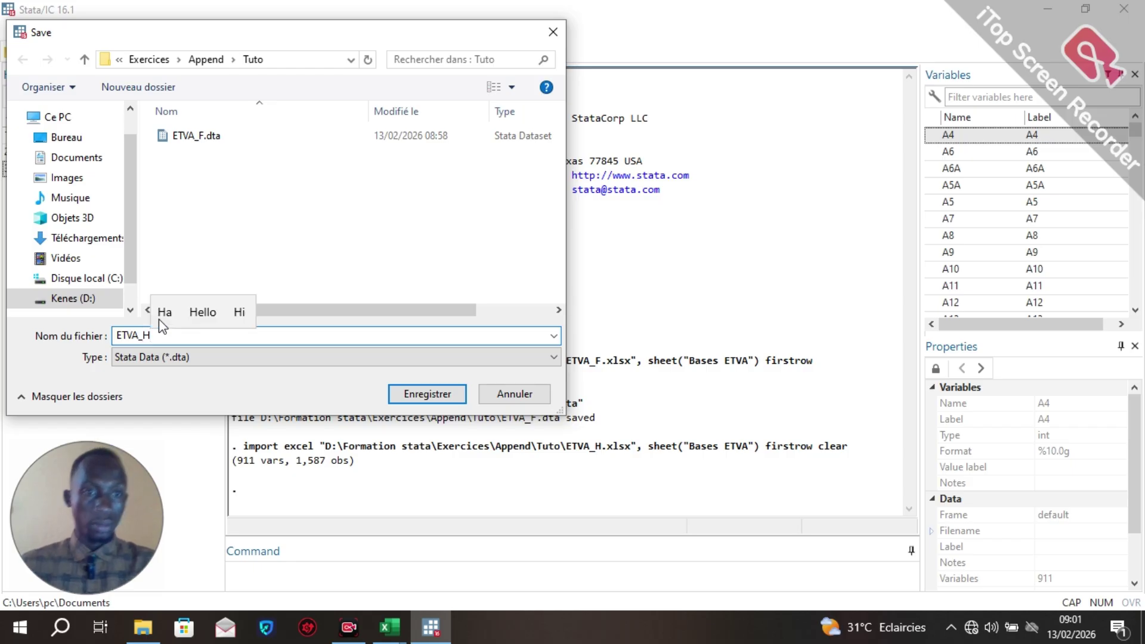
pyautogui.click(442, 392)
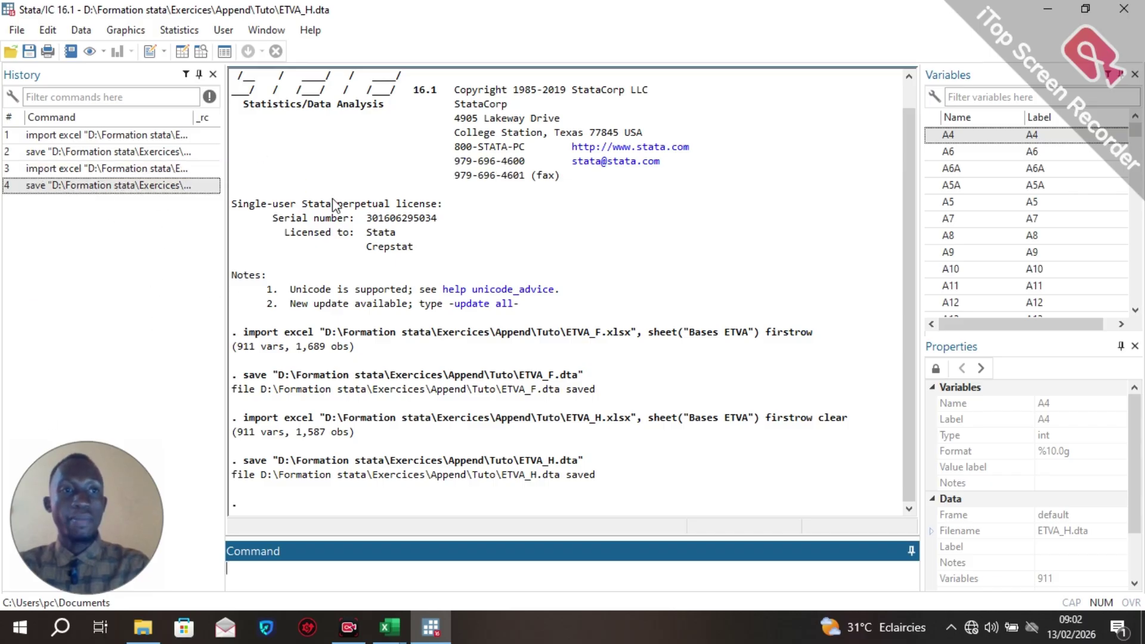
# Close the current Stata session, minimize the Excel workbook and relaunch Stata from the desktop with an empty session.
pyautogui.click(1134, 13)
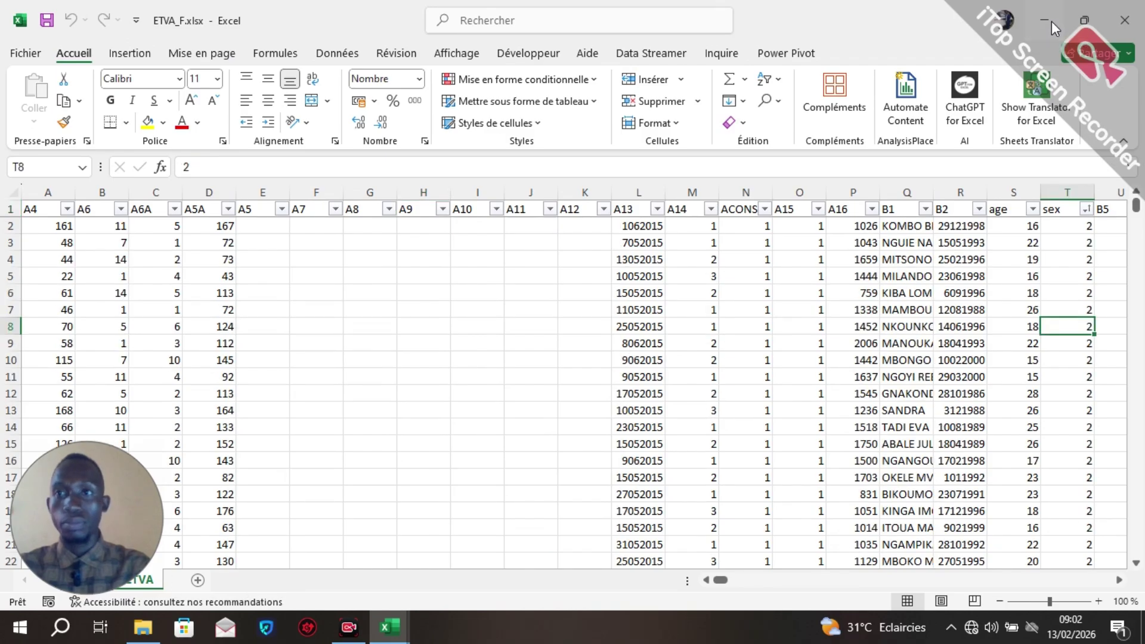
pyautogui.click(1050, 20)
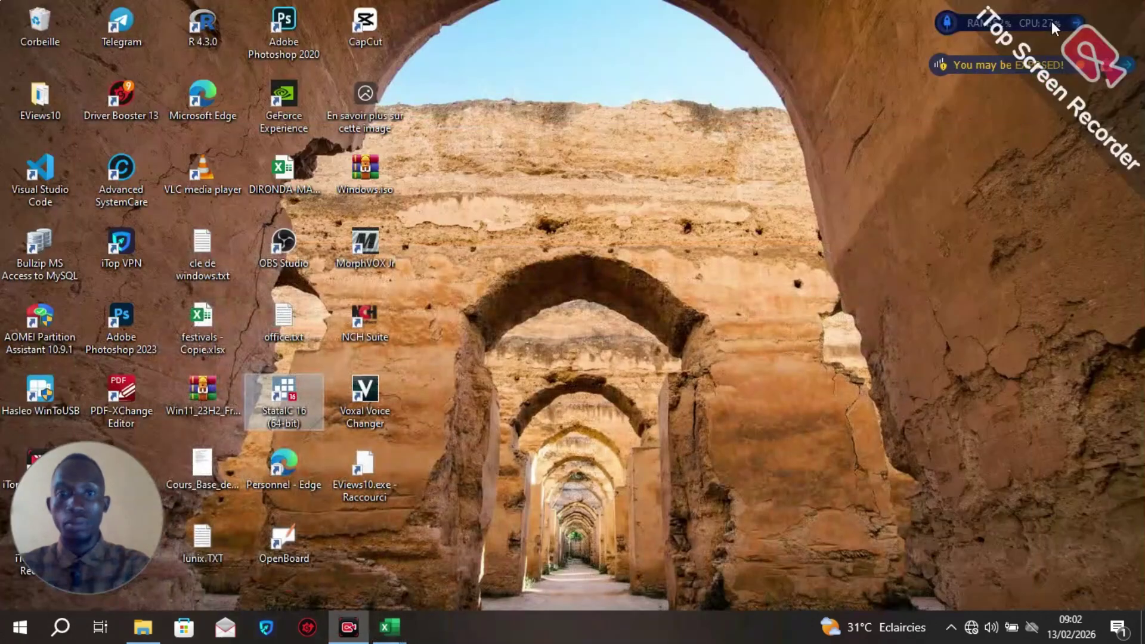
pyautogui.doubleClick(291, 403)
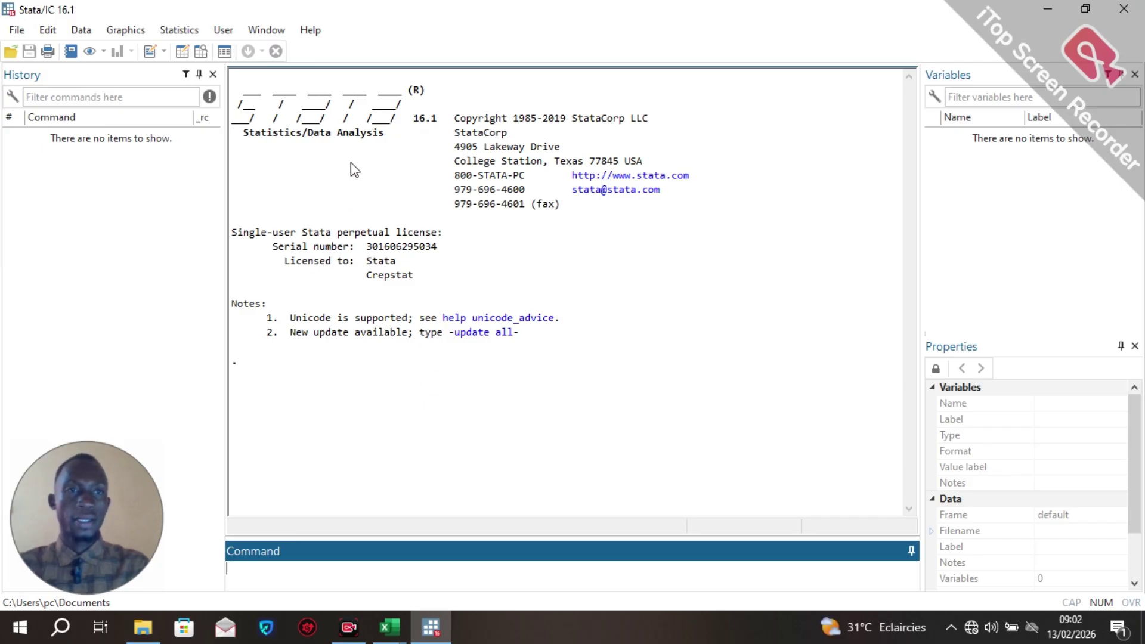
# Start appending datasets and add ETVA_F.dta from D:\Formation stata\Exercices\Append\Tuto to the list of files to append.
pyautogui.click(89, 31)
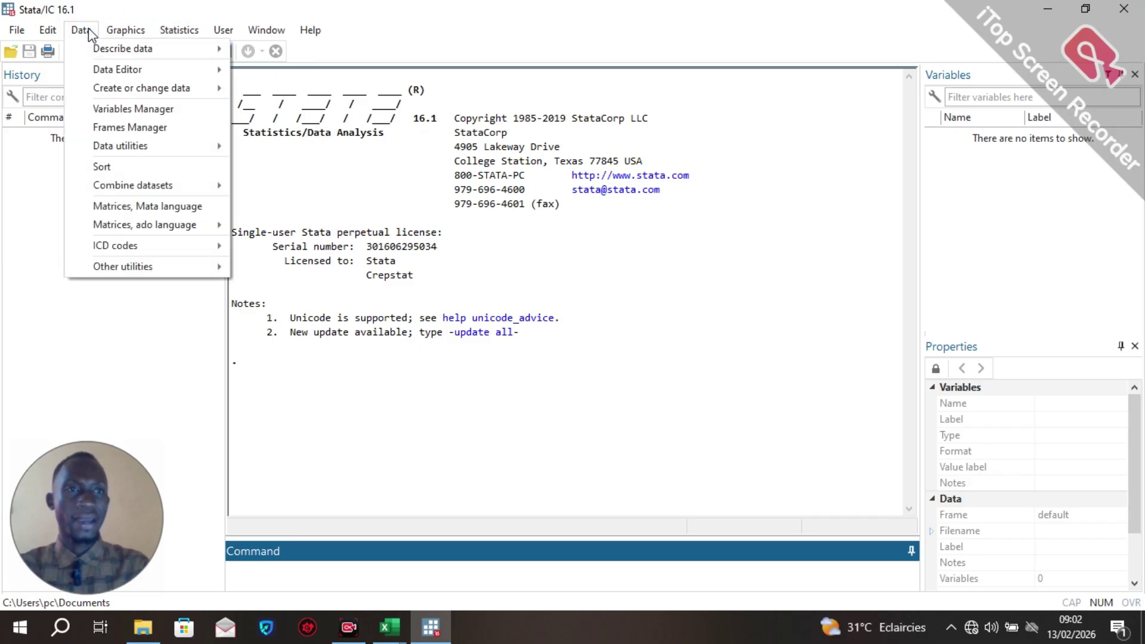
pyautogui.moveTo(109, 186)
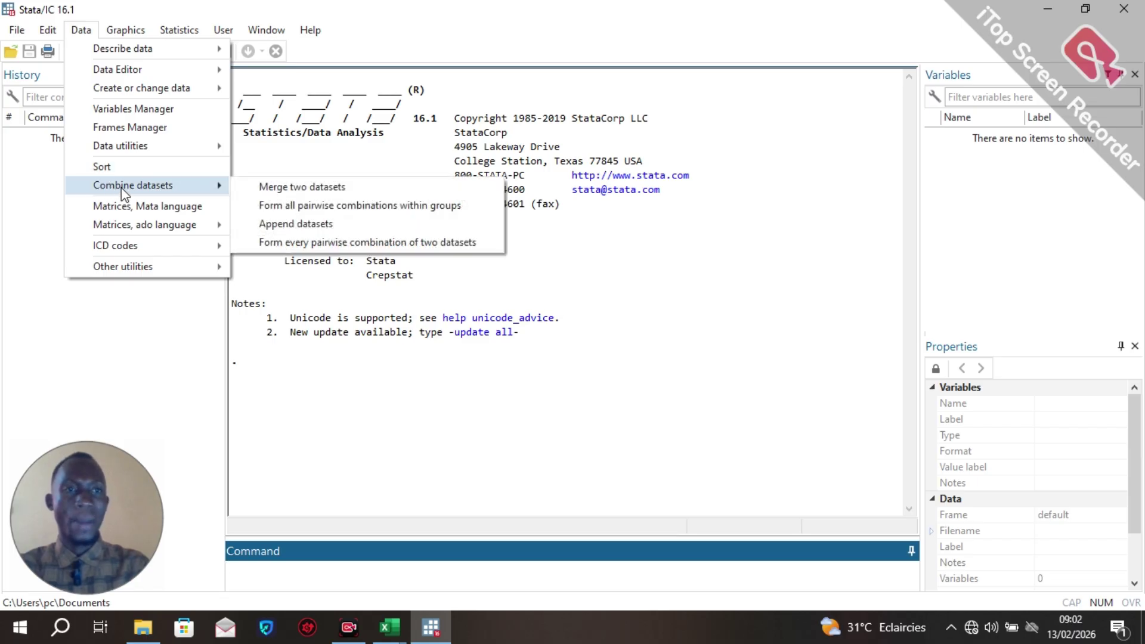
pyautogui.click(332, 225)
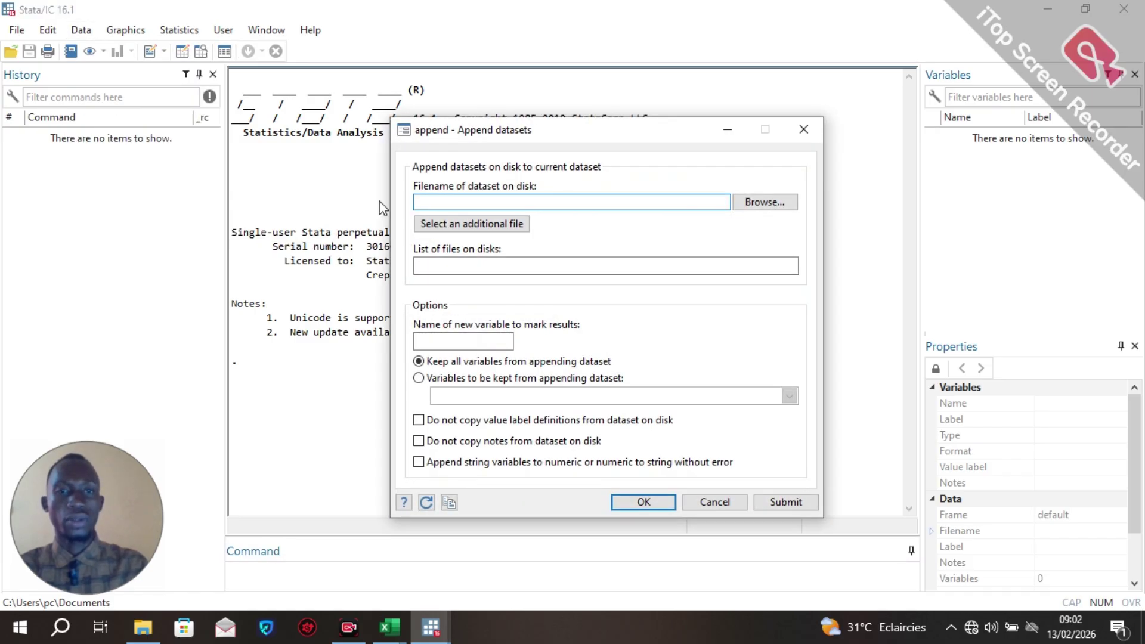
pyautogui.moveTo(610, 136); pyautogui.dragTo(575, 81)
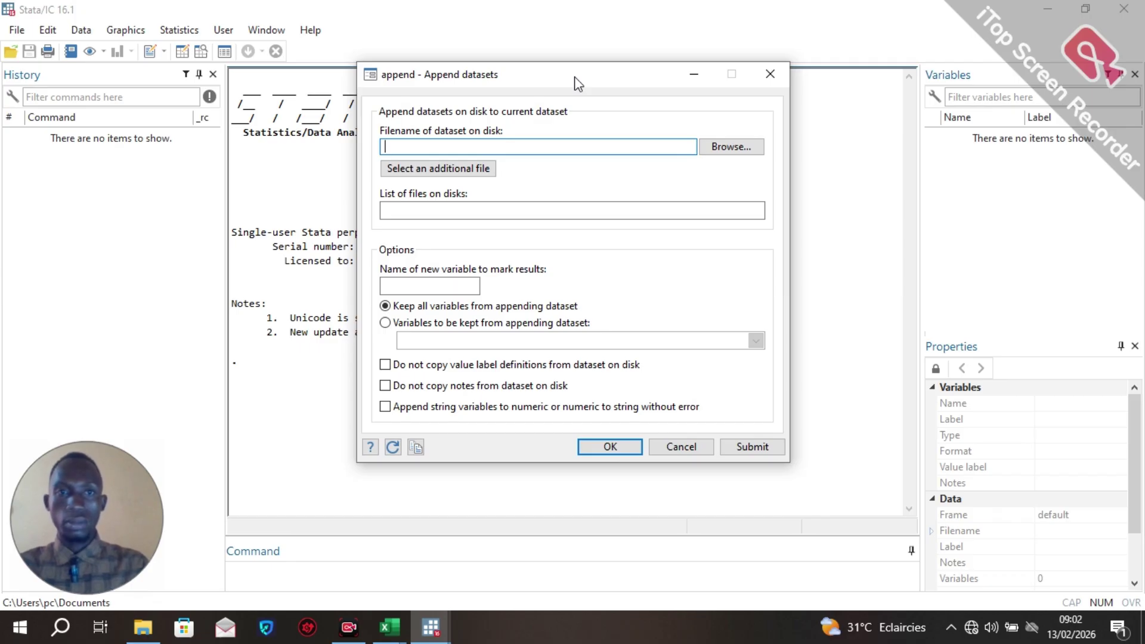
pyautogui.click(717, 151)
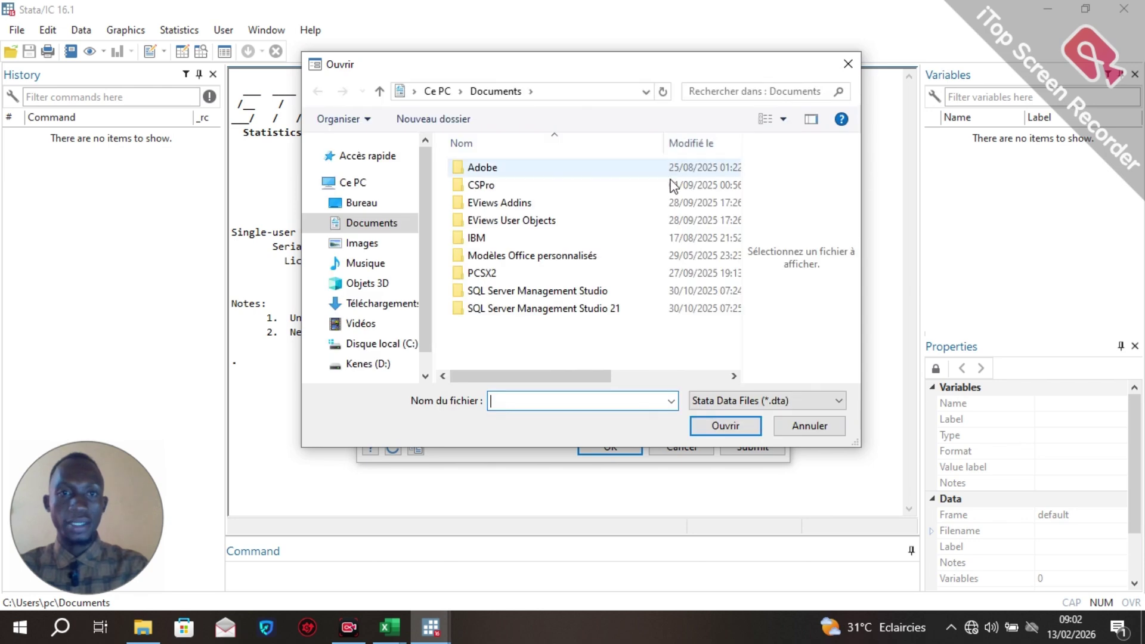
pyautogui.click(358, 363)
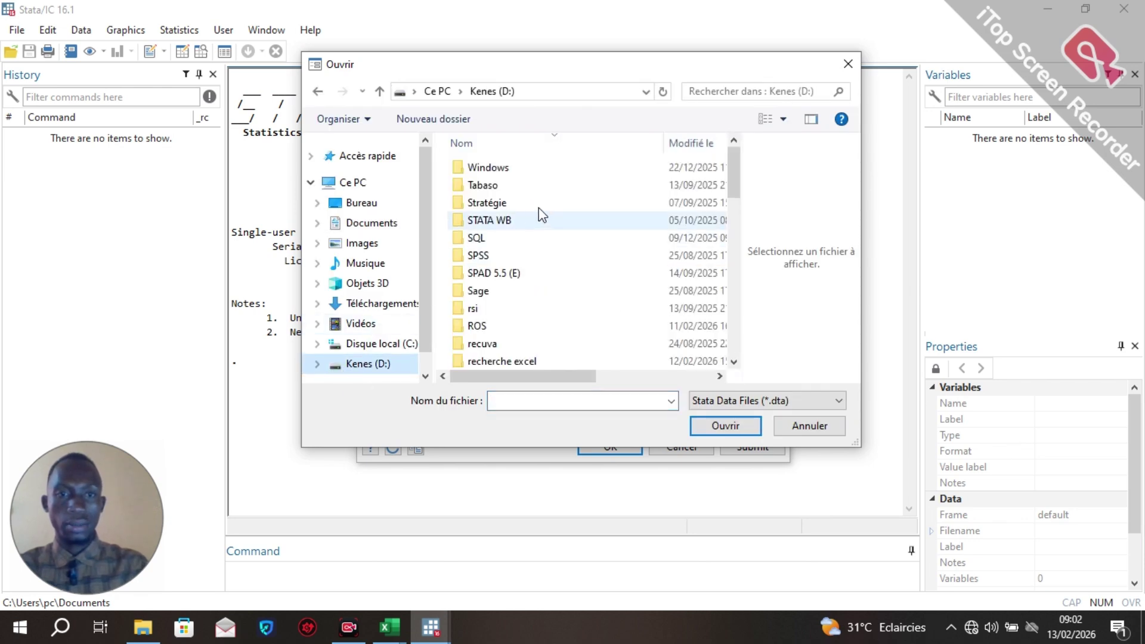
pyautogui.moveTo(738, 174); pyautogui.dragTo(734, 256)
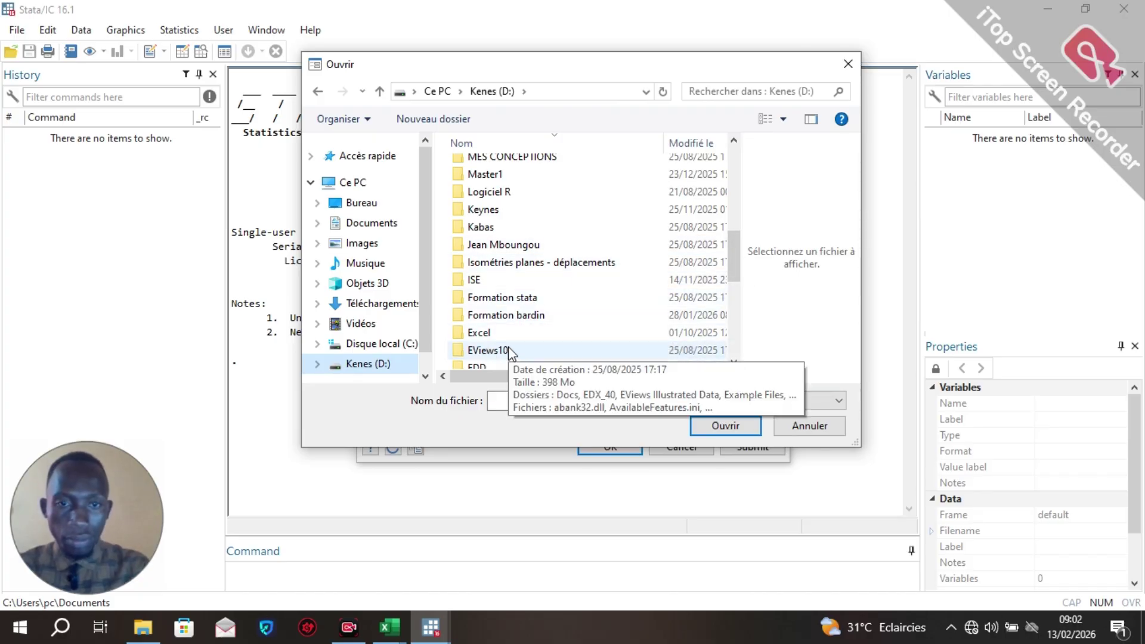
pyautogui.doubleClick(514, 297)
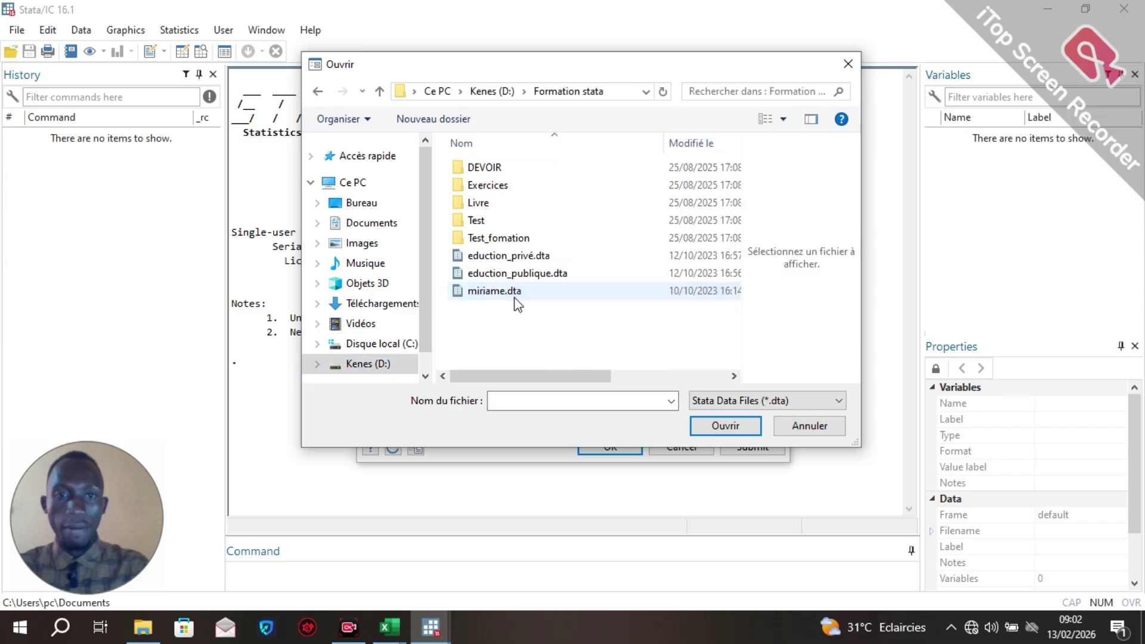
pyautogui.doubleClick(476, 186)
pyautogui.doubleClick(486, 170)
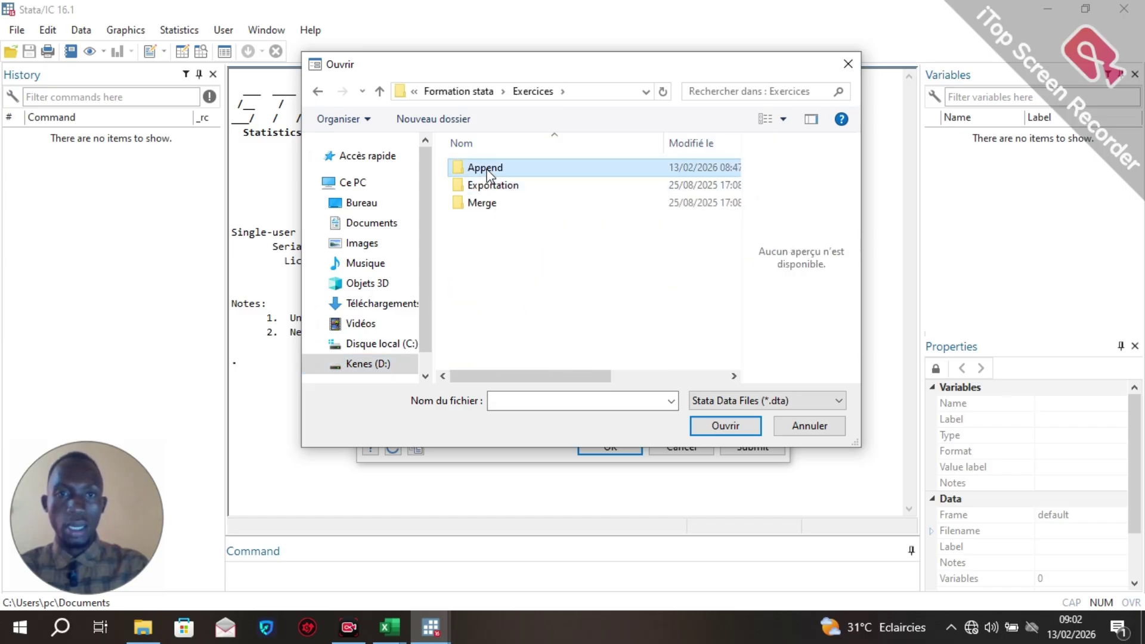
pyautogui.doubleClick(480, 185)
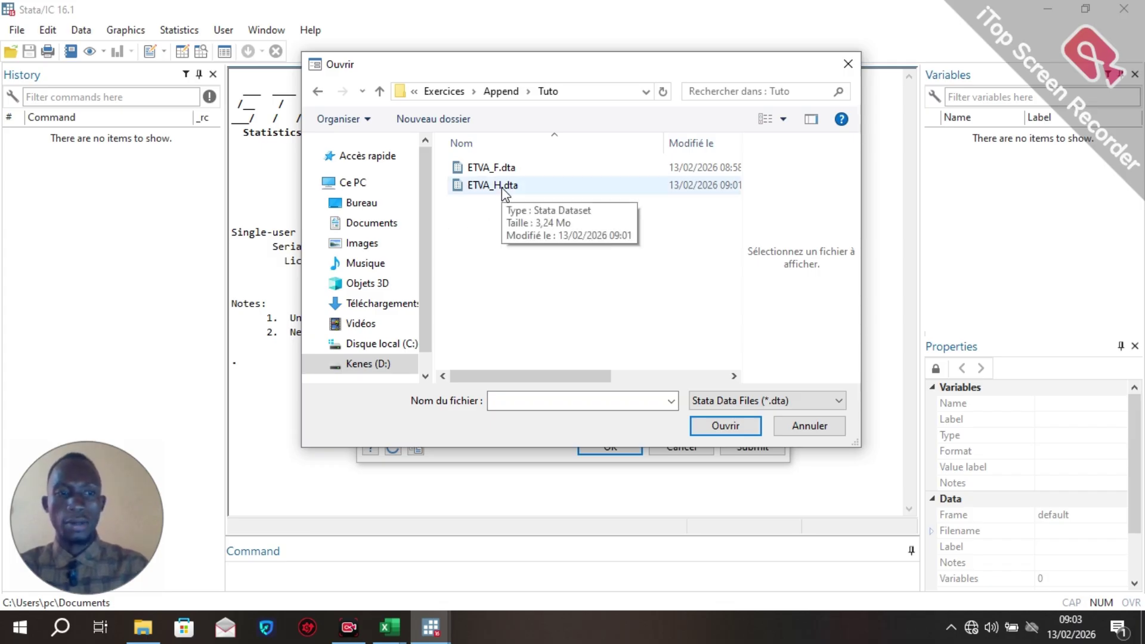
pyautogui.click(514, 167)
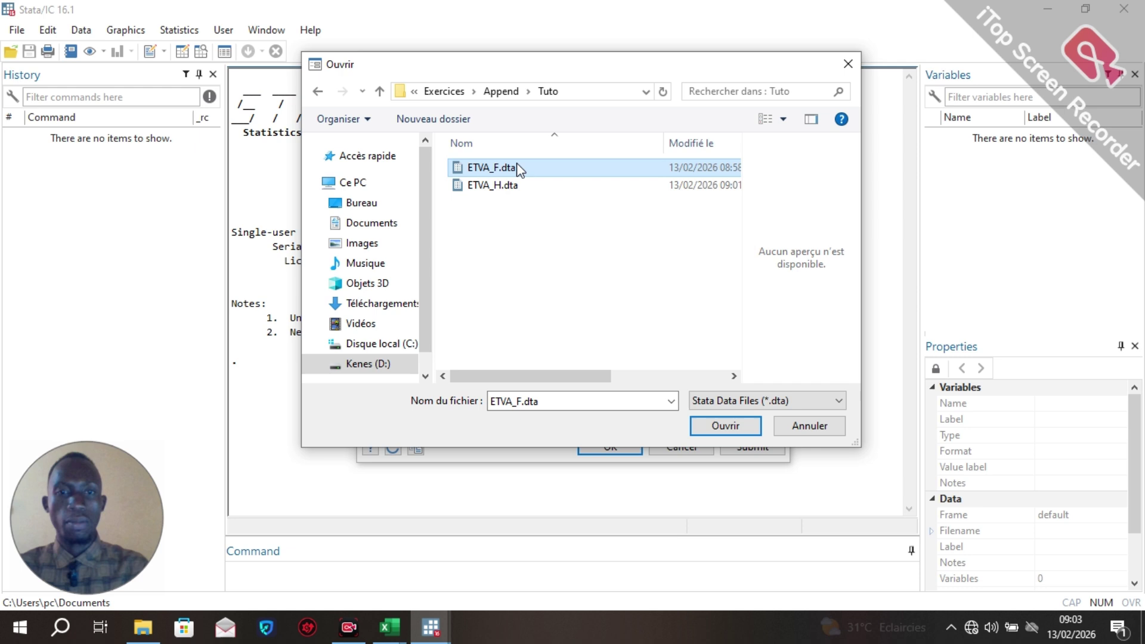
pyautogui.click(725, 425)
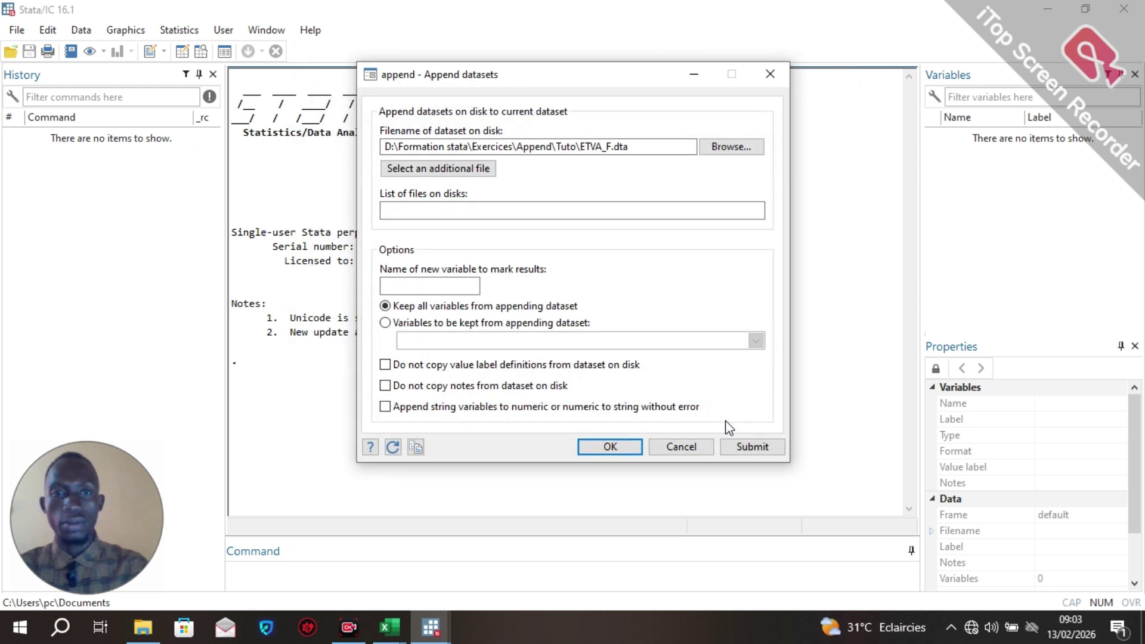
pyautogui.click(440, 171)
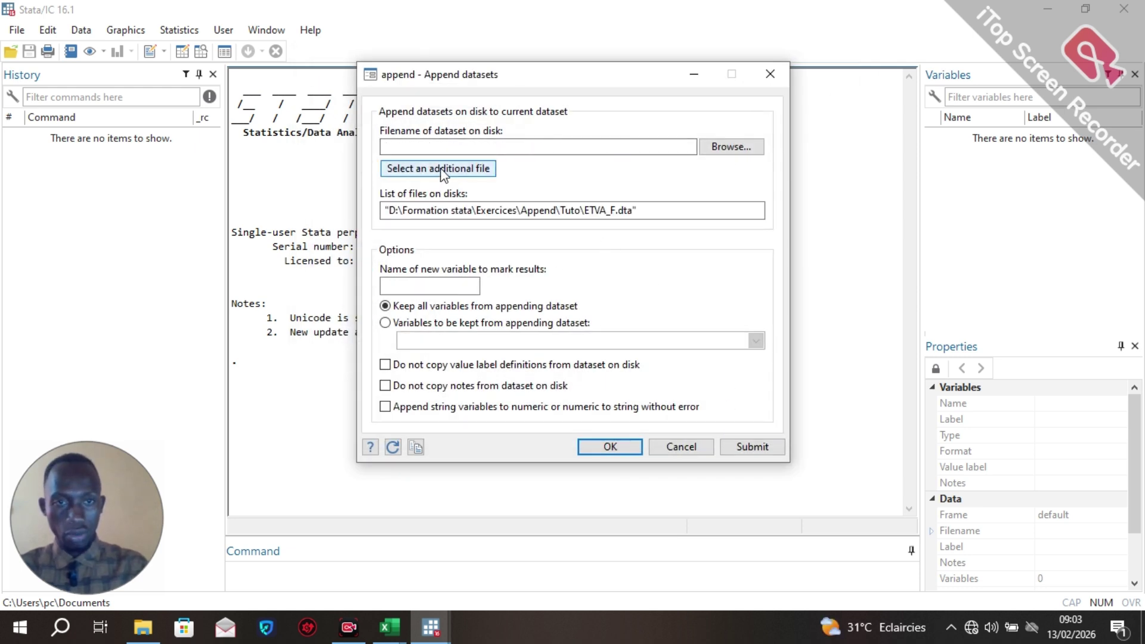
# Add ETVA_H.dta from the Tuto folder as an additional file in the list of datasets to append.
pyautogui.click(742, 150)
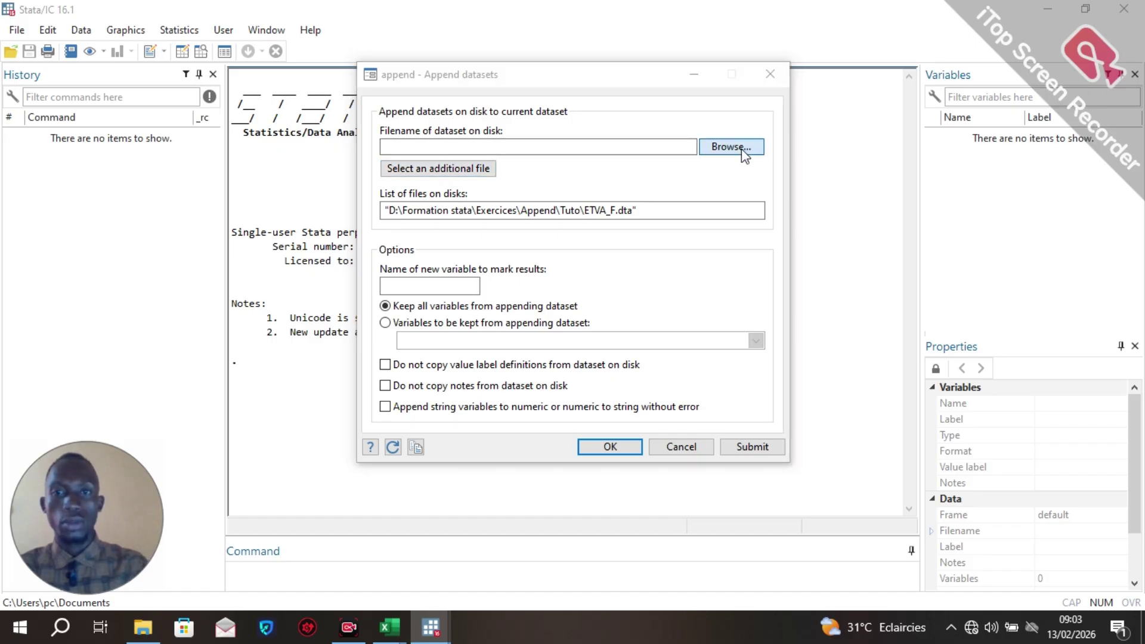
pyautogui.click(511, 186)
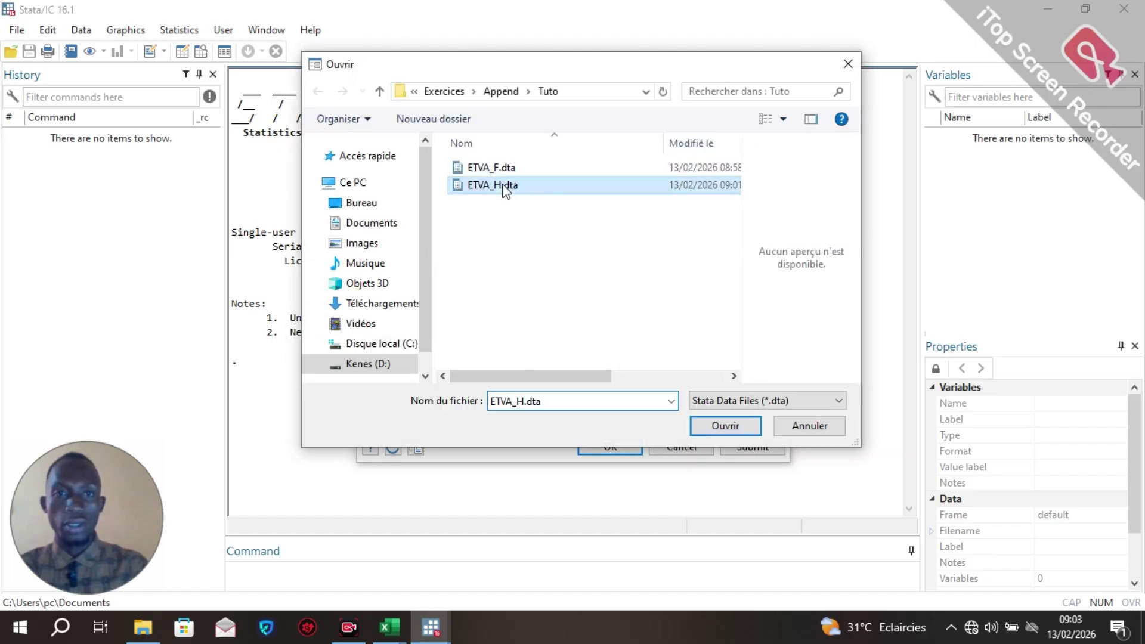
pyautogui.click(725, 426)
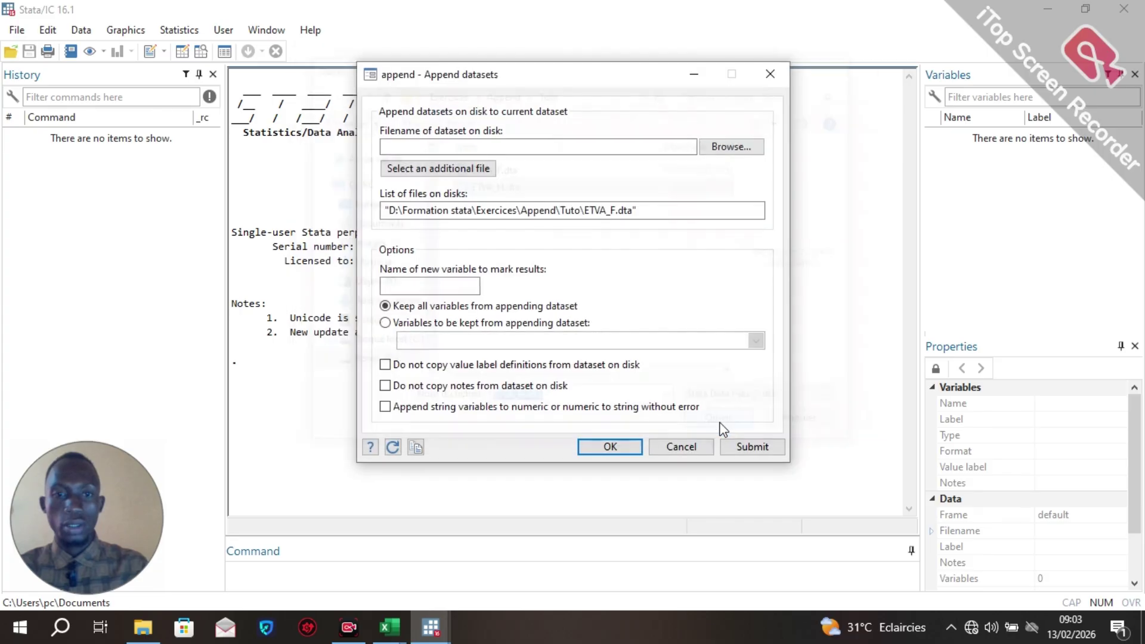
pyautogui.click(476, 168)
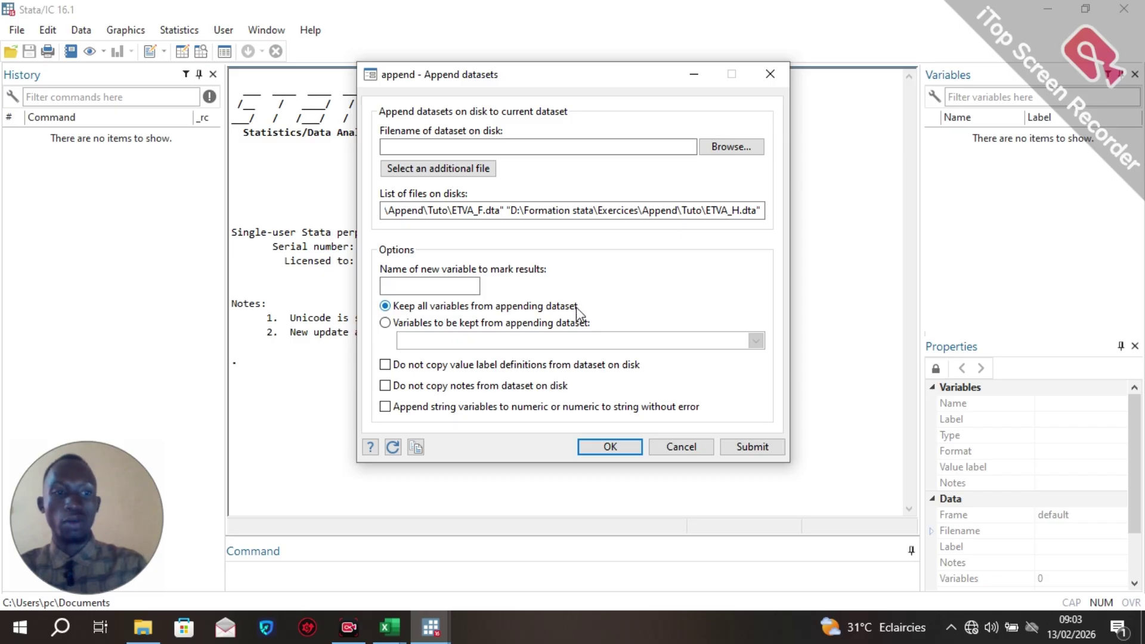
# Append the listed files keeping all variables and allowing string and numeric variables to be combined without error, and recall the executed command from the history.
pyautogui.click(385, 323)
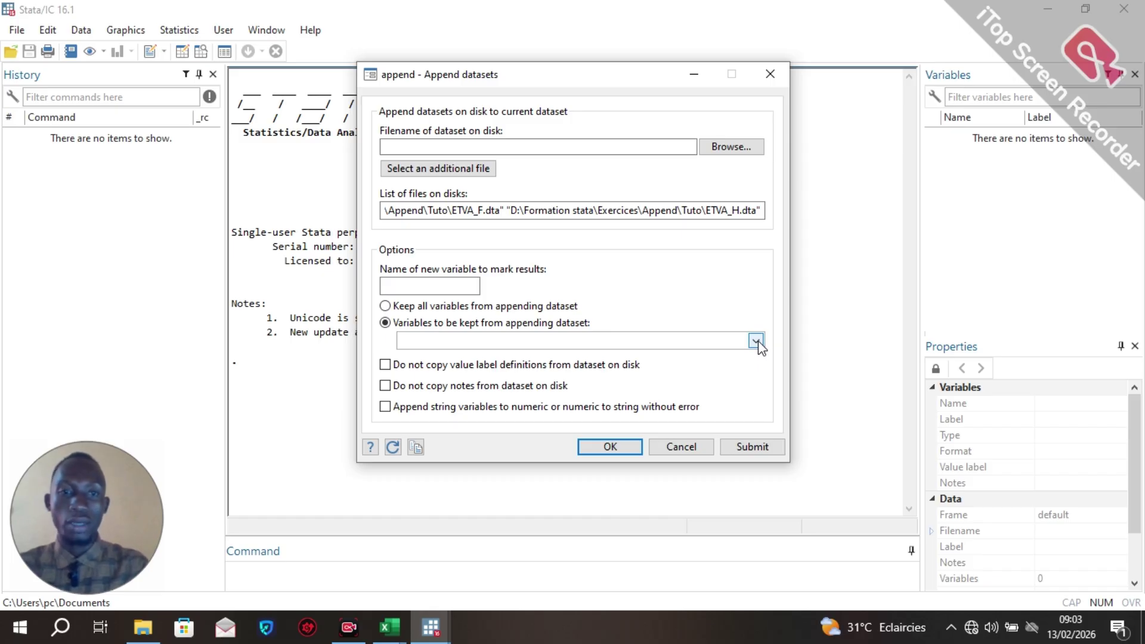
pyautogui.click(385, 307)
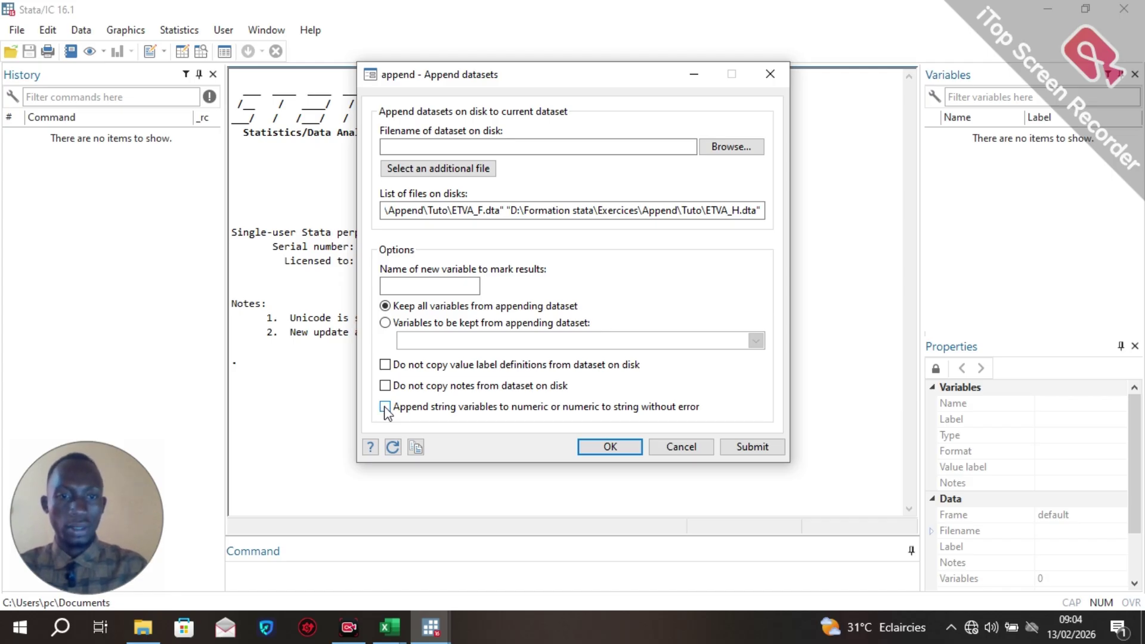
pyautogui.click(386, 407)
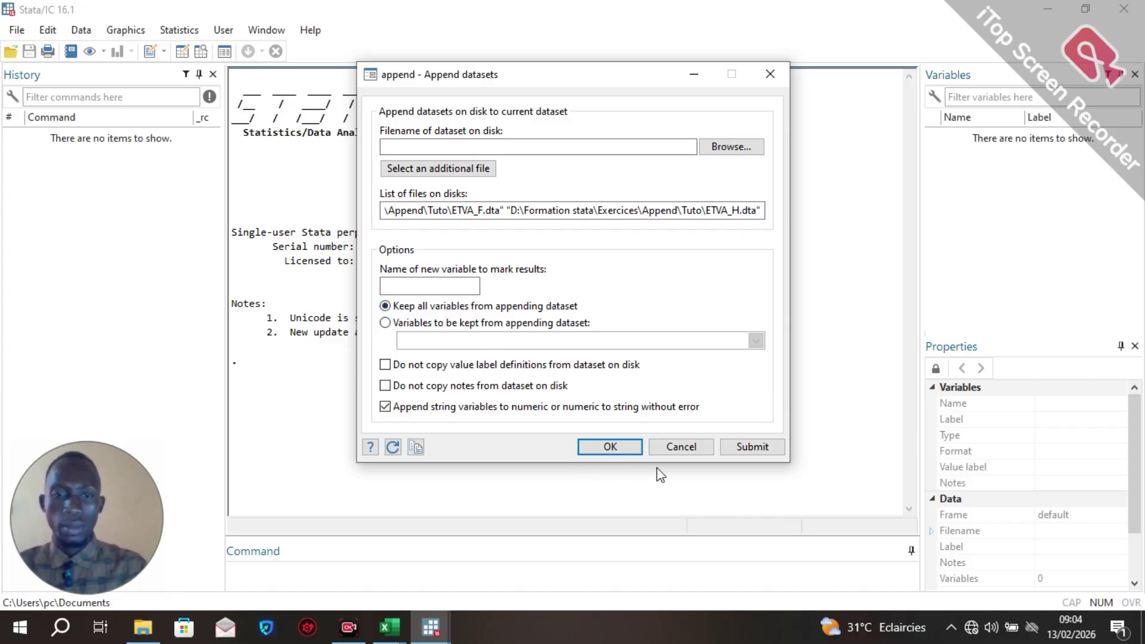
pyautogui.click(609, 447)
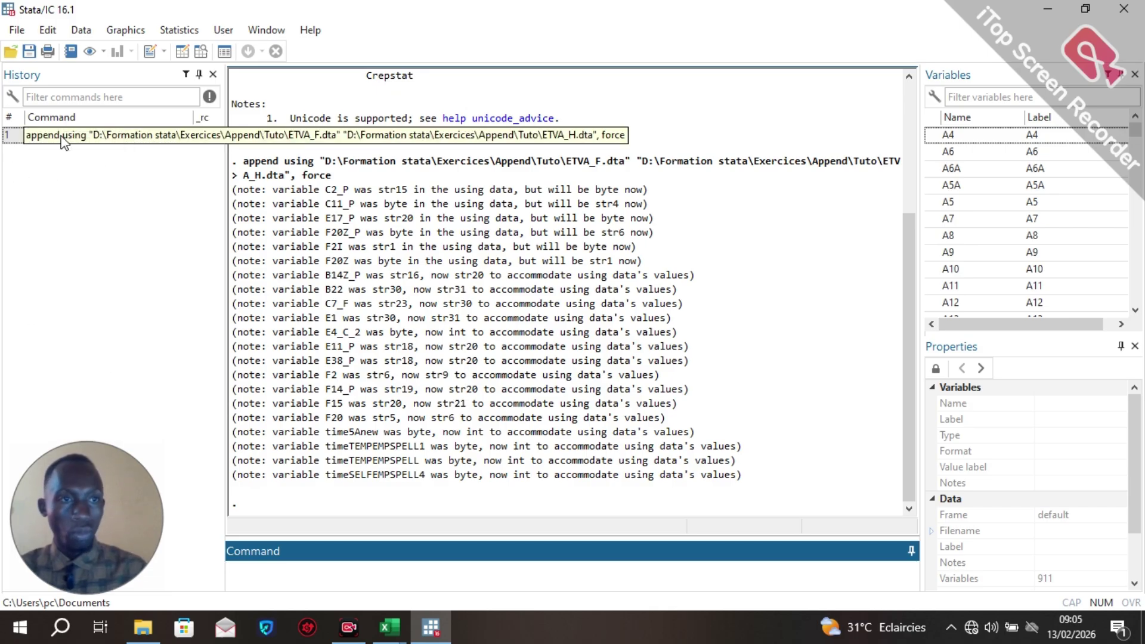
pyautogui.click(67, 136)
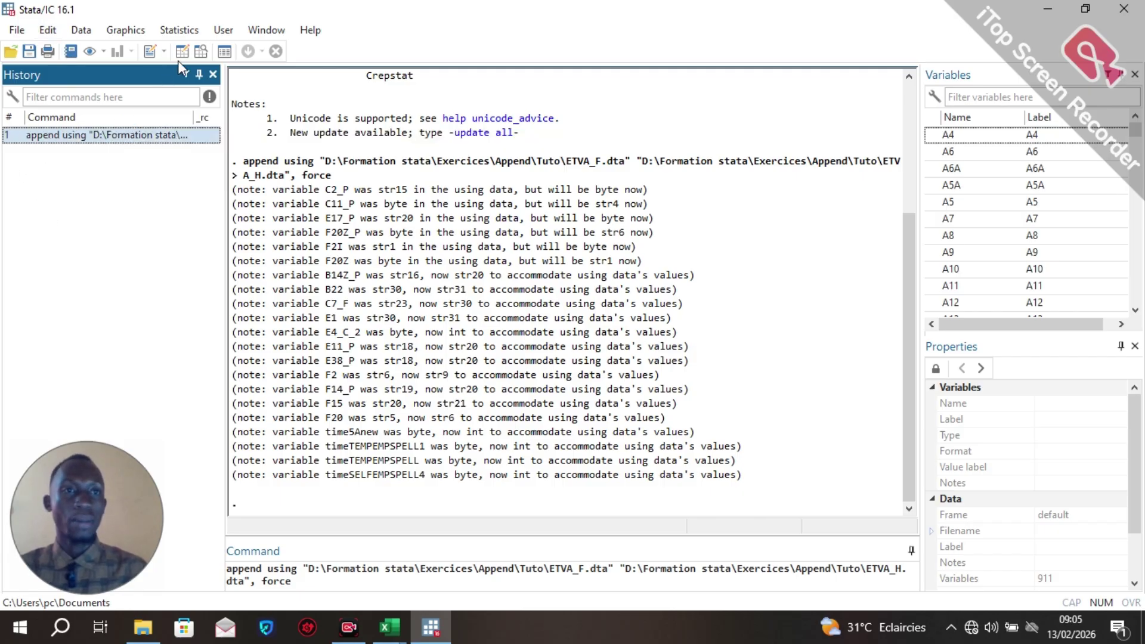
# Browse the appended data across to the sex variable and compare its values in the first rows with those around row 2155.
pyautogui.click(201, 52)
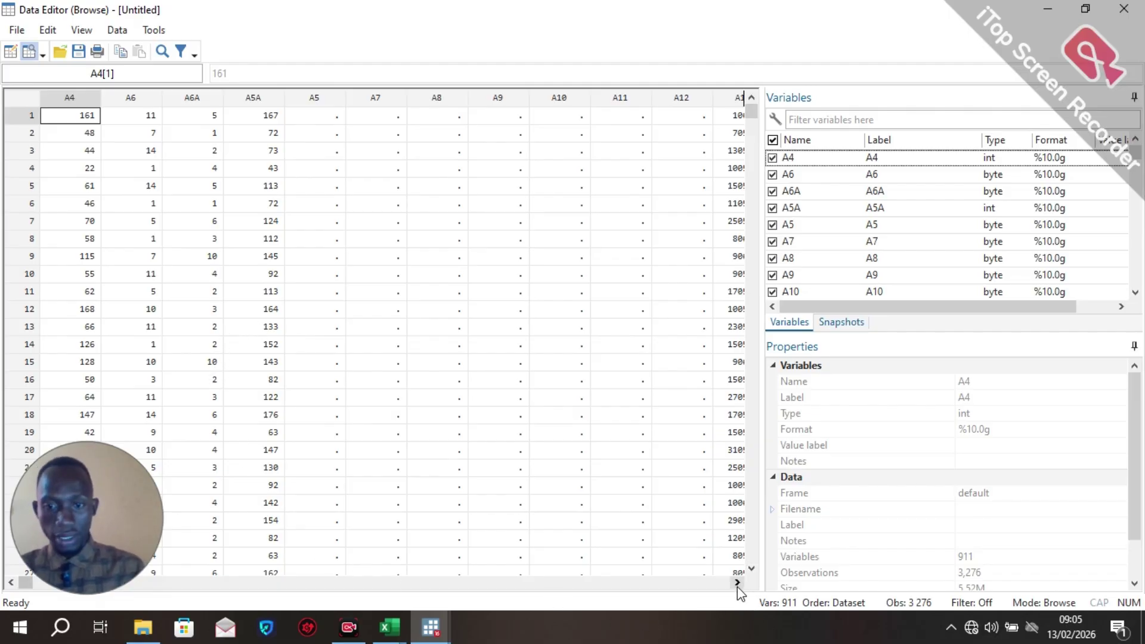
pyautogui.moveTo(737, 583); pyautogui.dragTo(737, 585)
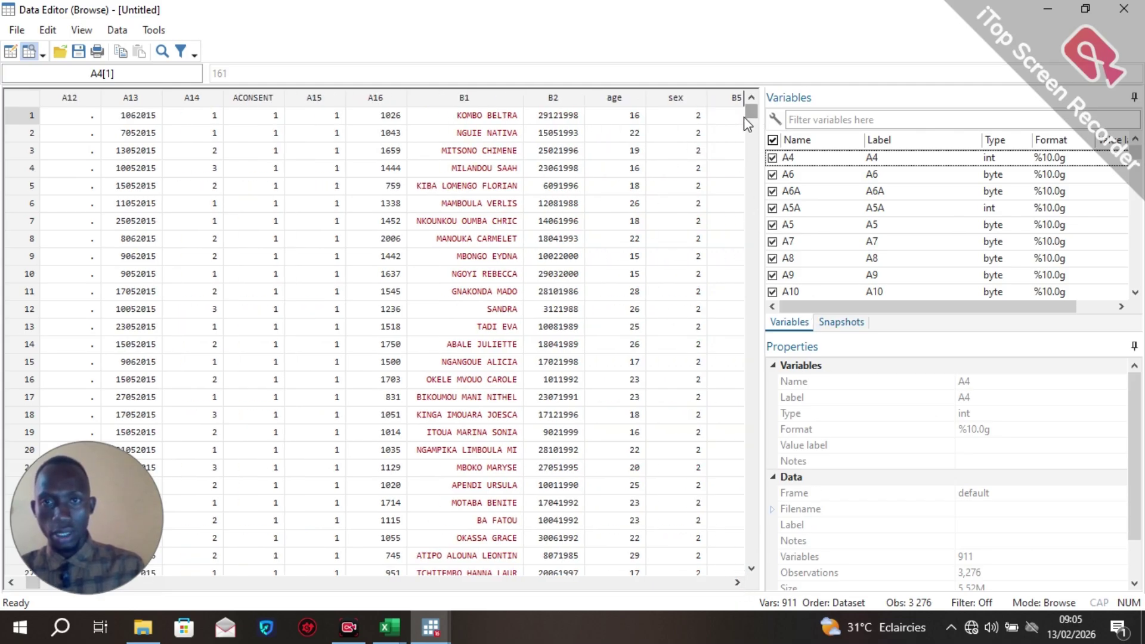
pyautogui.click(690, 132)
pyautogui.moveTo(750, 112); pyautogui.dragTo(740, 331)
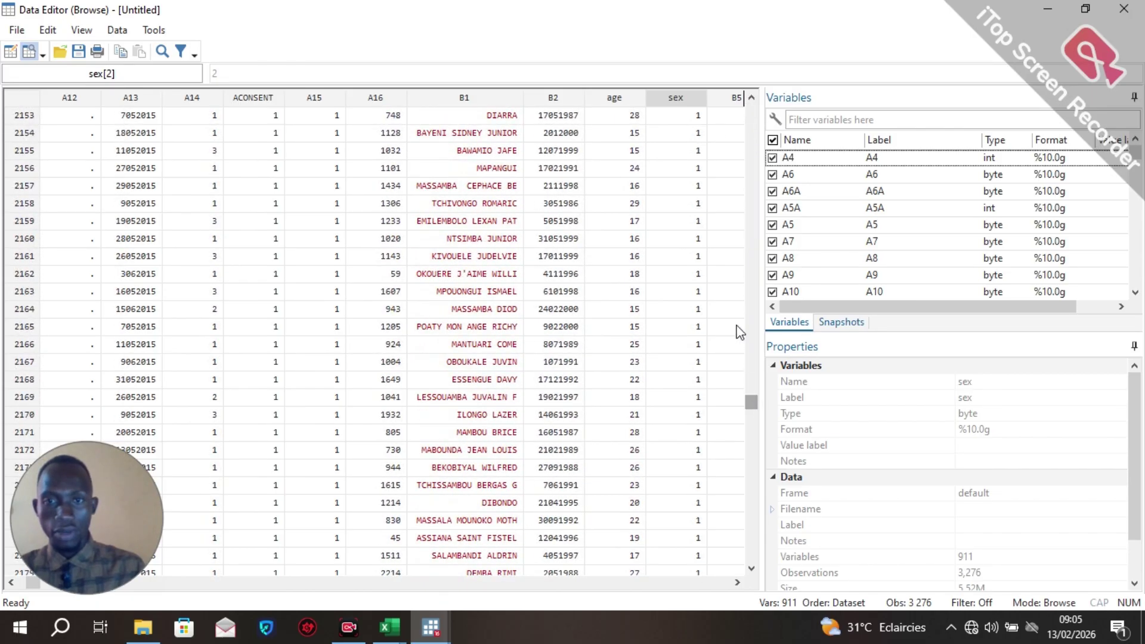
pyautogui.click(702, 292)
pyautogui.click(704, 259)
pyautogui.click(662, 185)
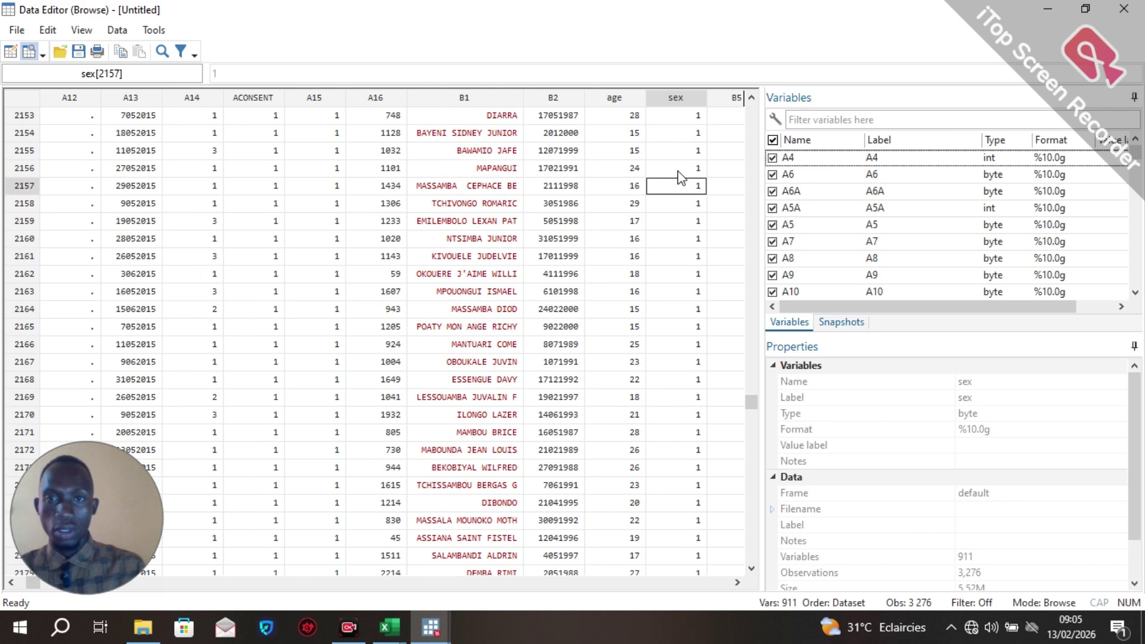
pyautogui.click(684, 170)
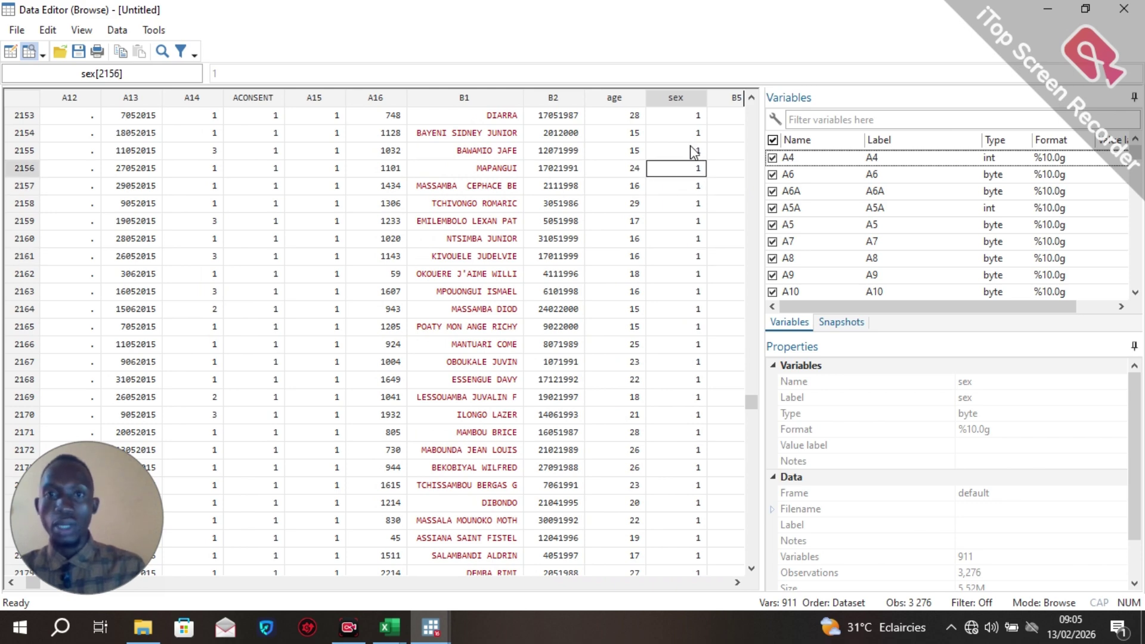
pyautogui.click(691, 151)
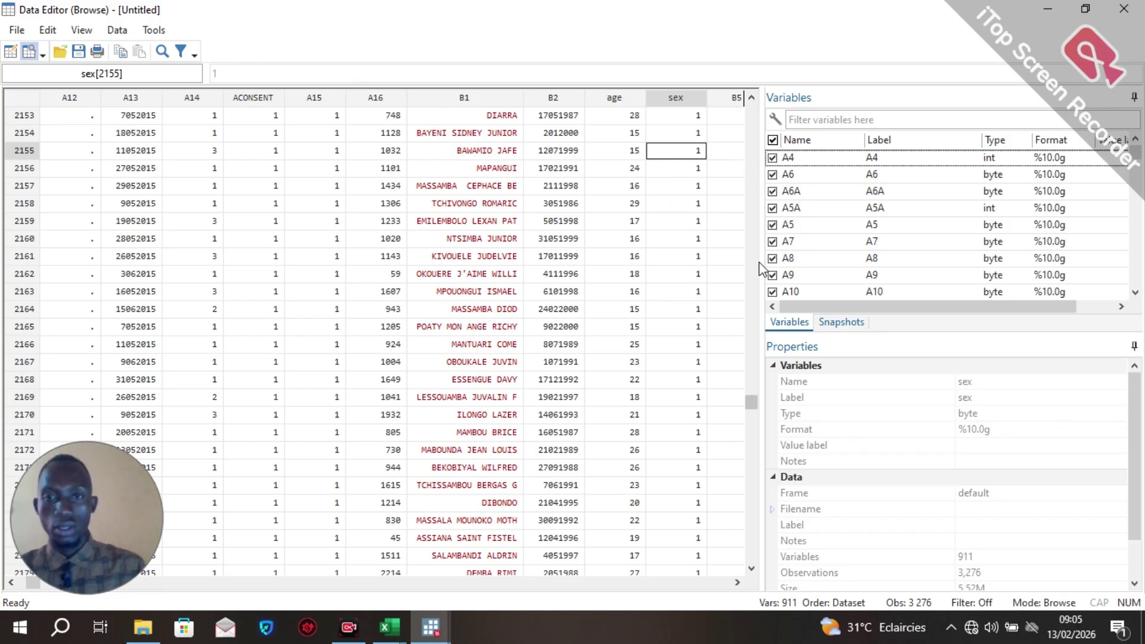
# Check the sex values from the middle of the dataset back up to the first row, and close the data viewer.
pyautogui.moveTo(749, 403); pyautogui.dragTo(754, 268)
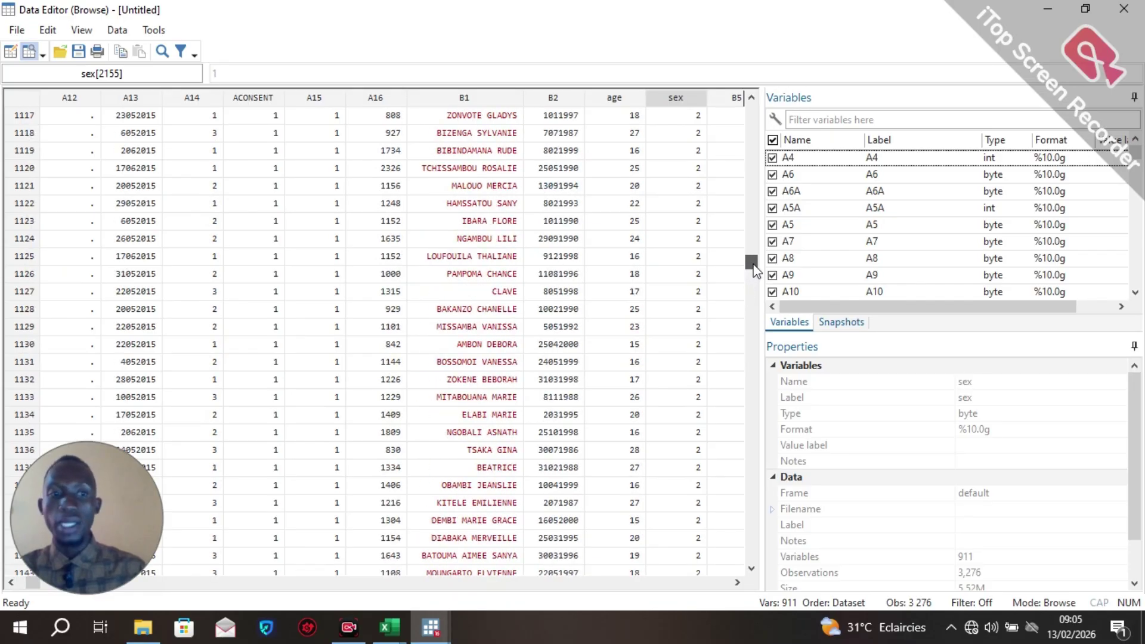
pyautogui.moveTo(754, 269); pyautogui.dragTo(755, 114)
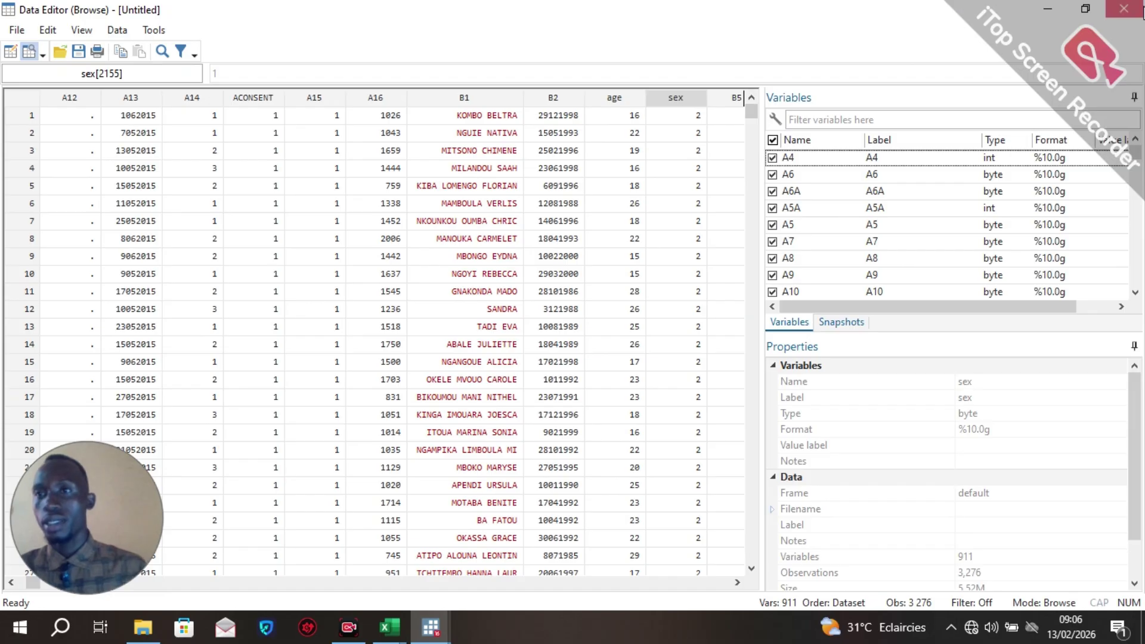
pyautogui.click(1123, 9)
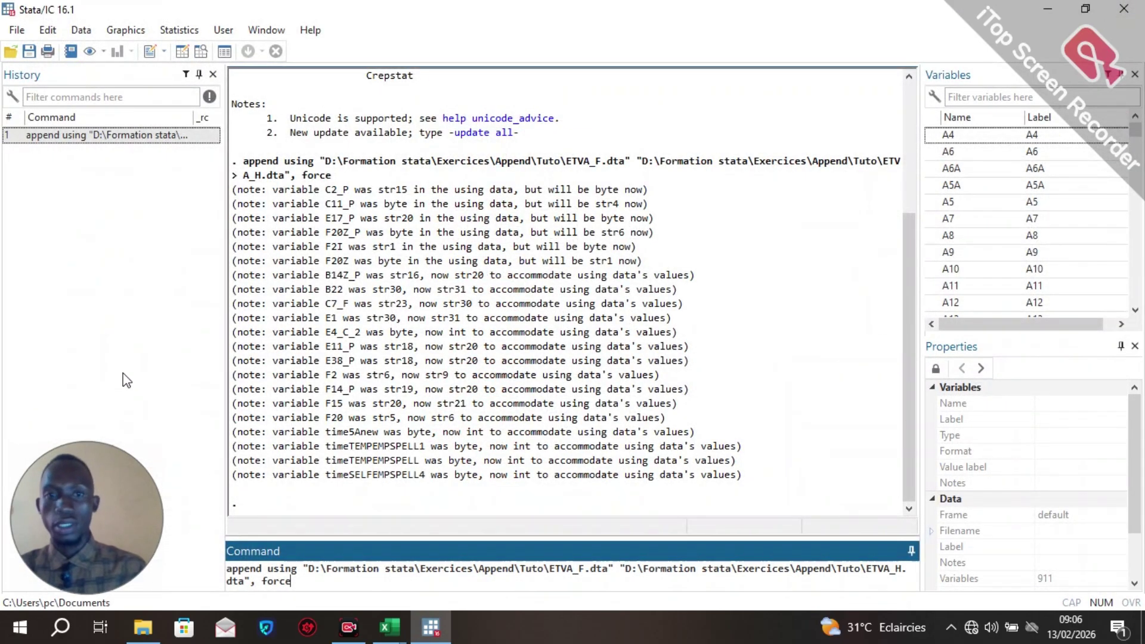